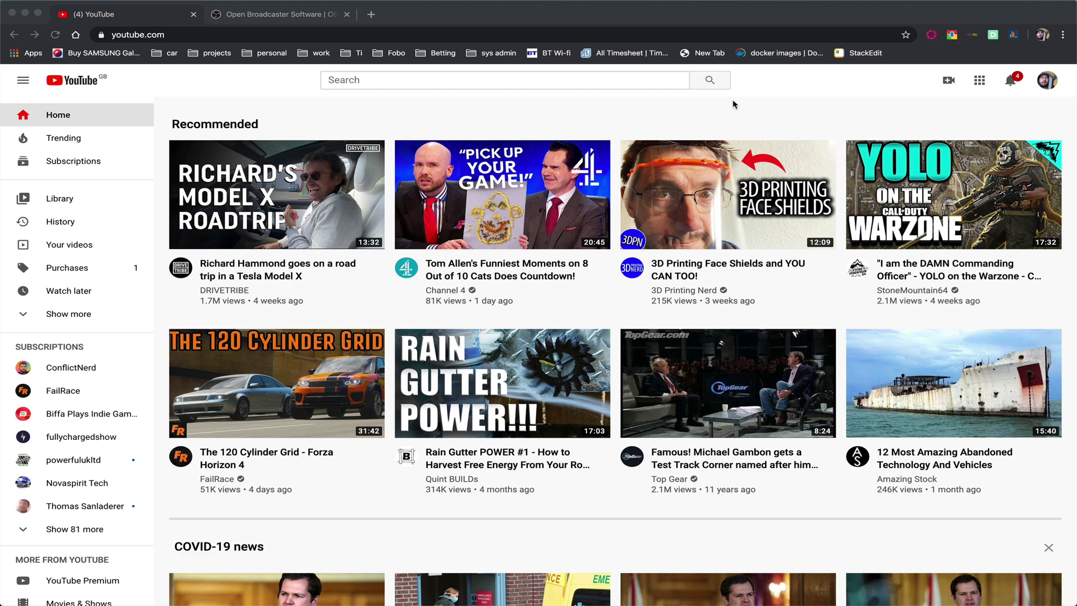
# Bring the Chrome window showing the signed-in YouTube home page into focus
pyautogui.click(733, 104)
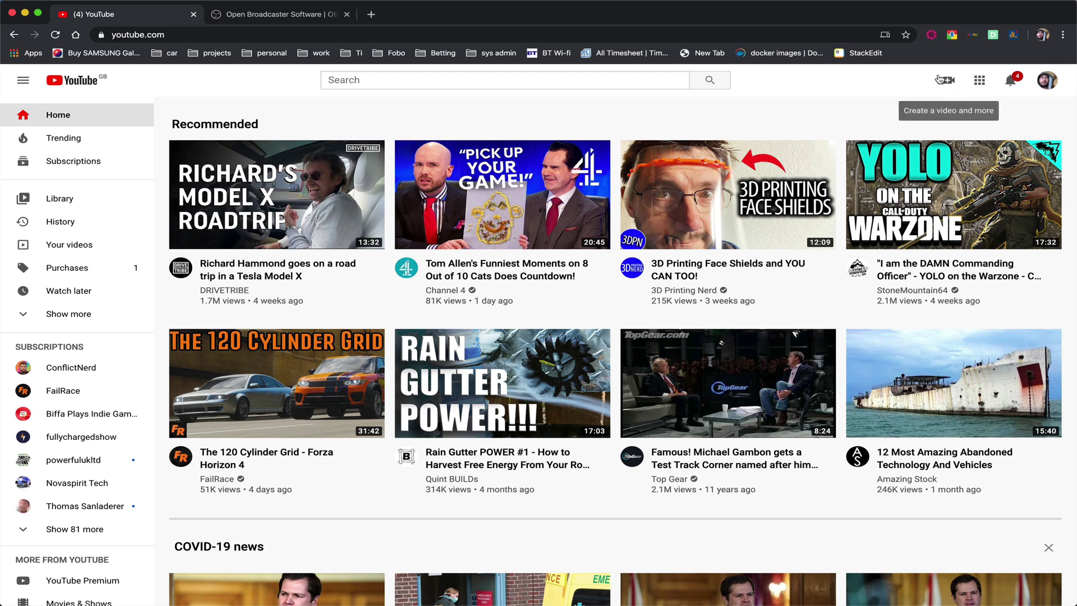
# Start a blank YouTube Studio live stream via Go live and NEW STREAM, then switch to the OBS tab
pyautogui.click(949, 82)
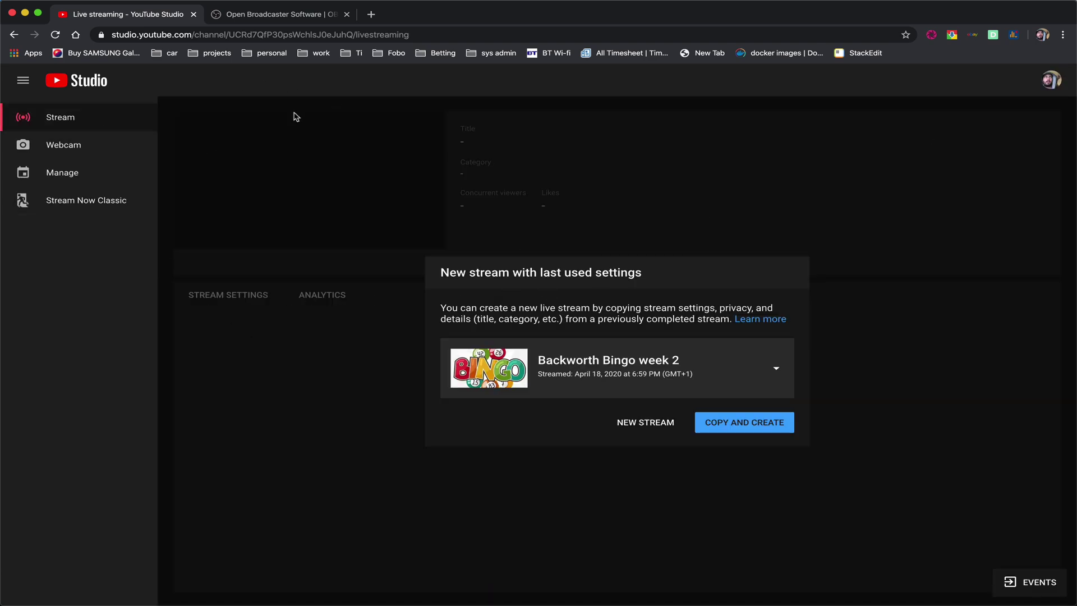
pyautogui.click(640, 425)
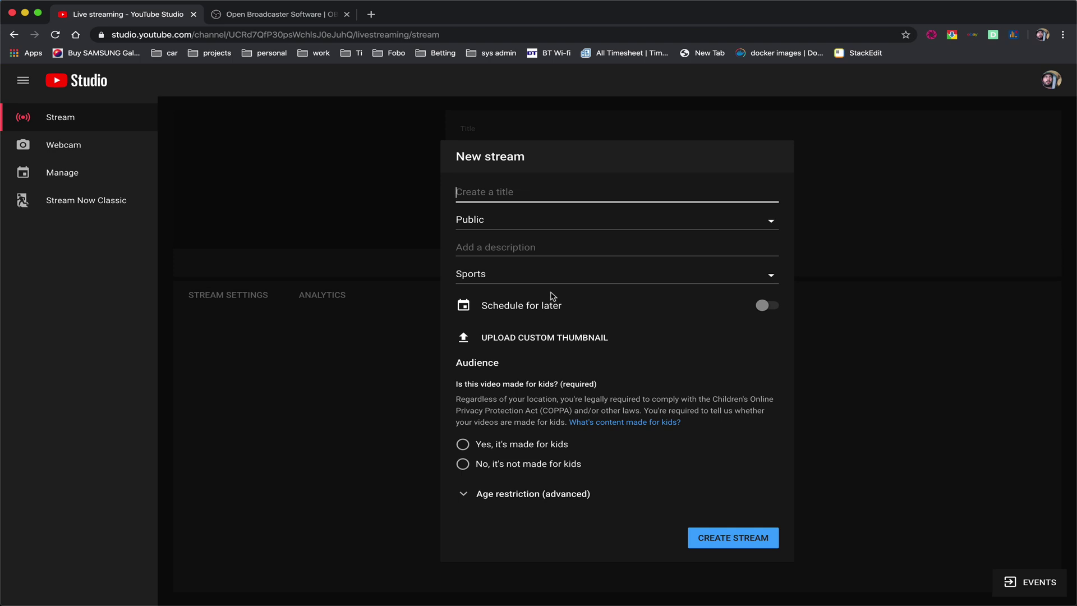
pyautogui.click(269, 17)
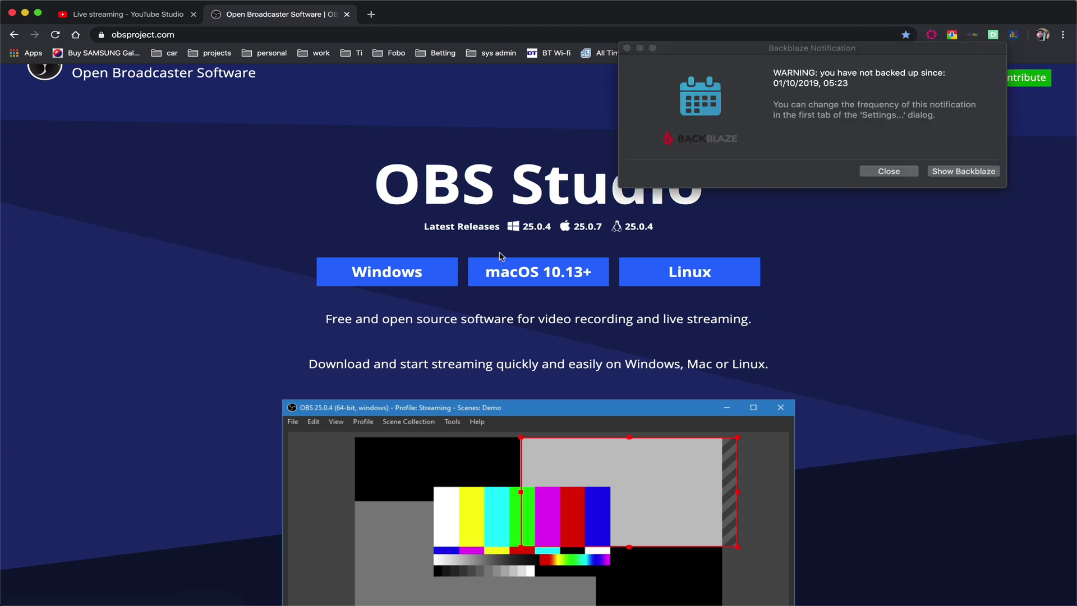
# Dismiss the Backblaze backup warning and launch OBS Studio by searching 'obs' in Spotlight
pyautogui.click(899, 172)
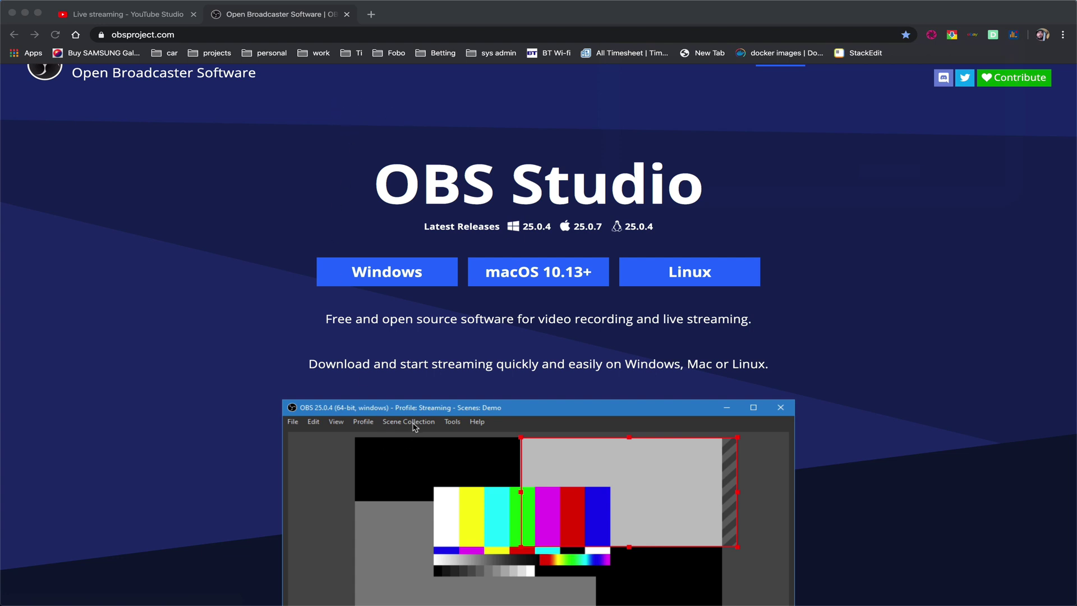
pyautogui.press('super+space')
pyautogui.write('obd')
pyautogui.press('BackSpace')
pyautogui.write('s')
pyautogui.press('Return')
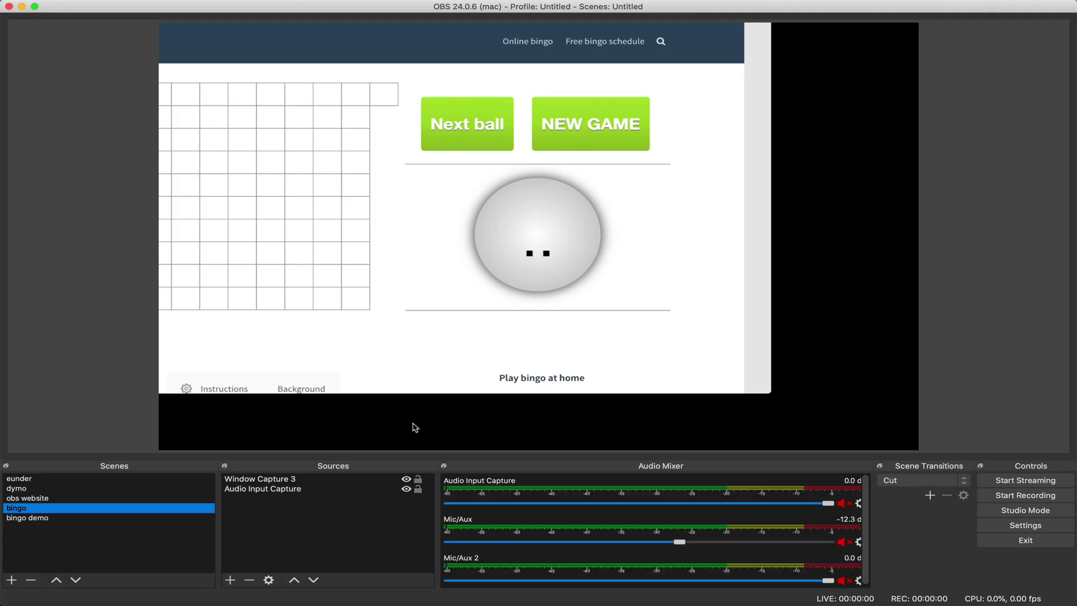
# Select the empty 'bingo demo' scene in the OBS Scenes list
pyautogui.click(46, 521)
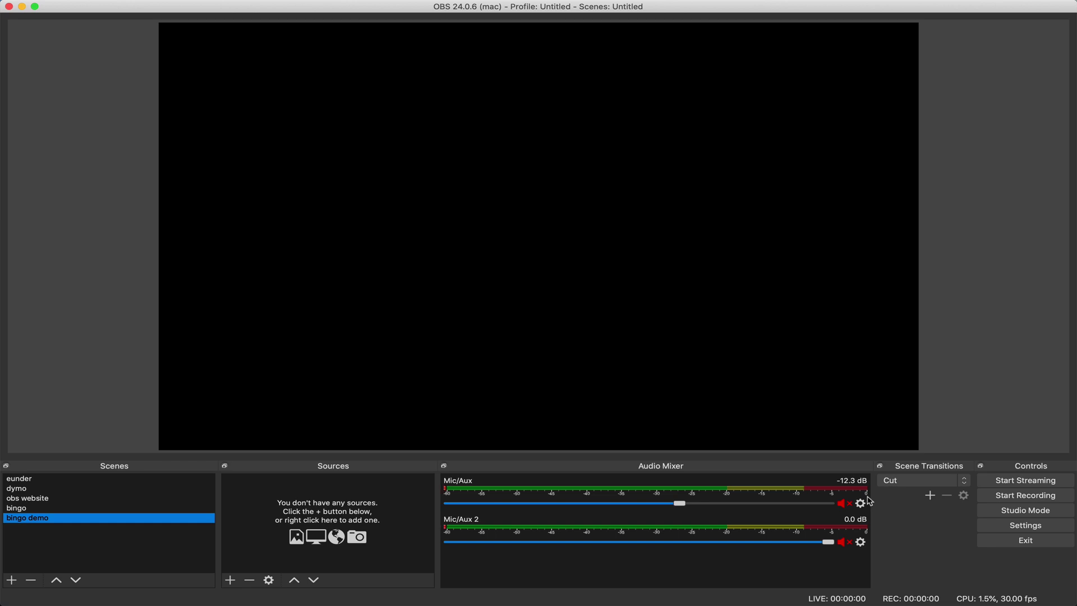
# Bring the Chrome 'Bingo machine 90' window forward and close the AutoUpdate dialog
pyautogui.moveTo(449, 600)
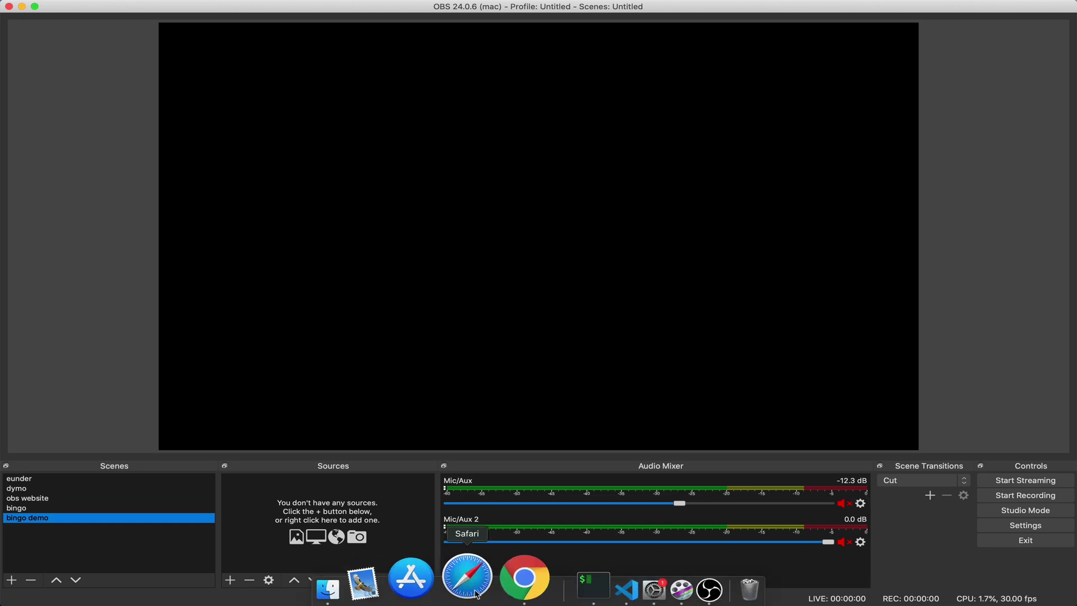
pyautogui.rightClick(523, 578)
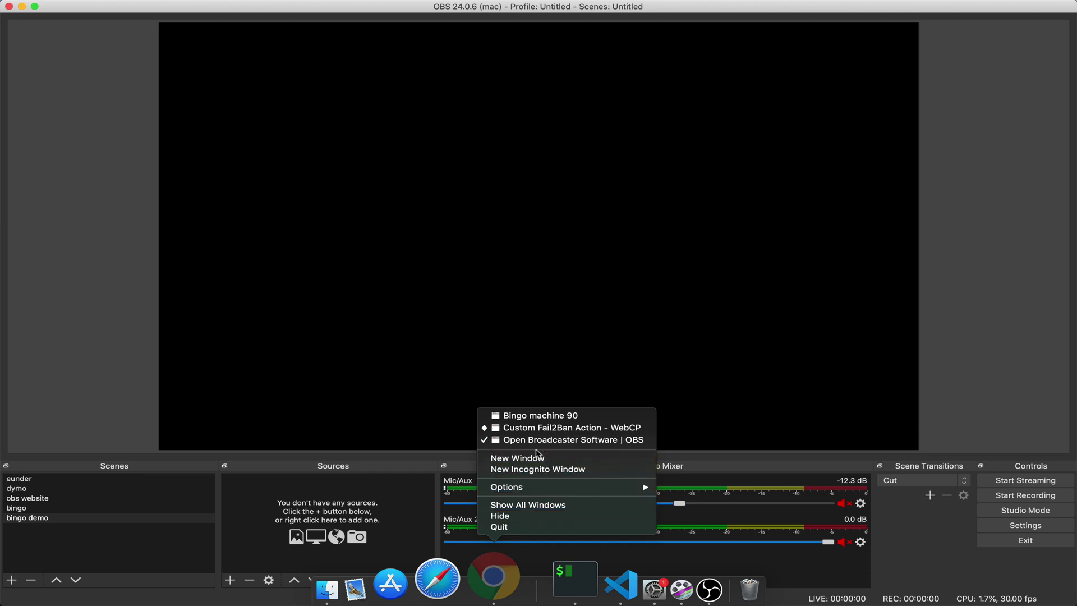
pyautogui.click(532, 418)
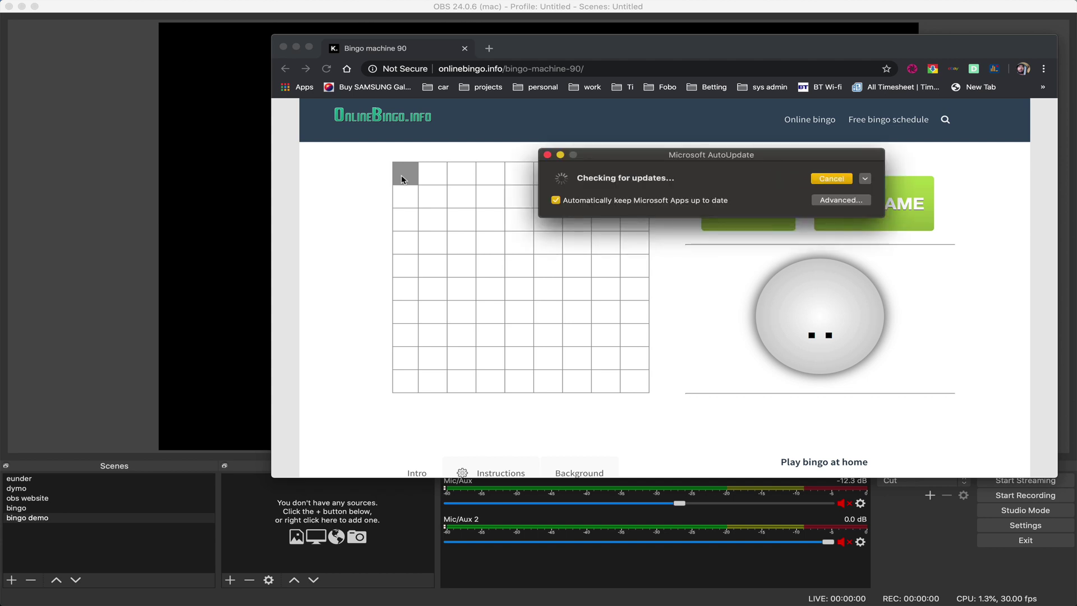
pyautogui.click(547, 155)
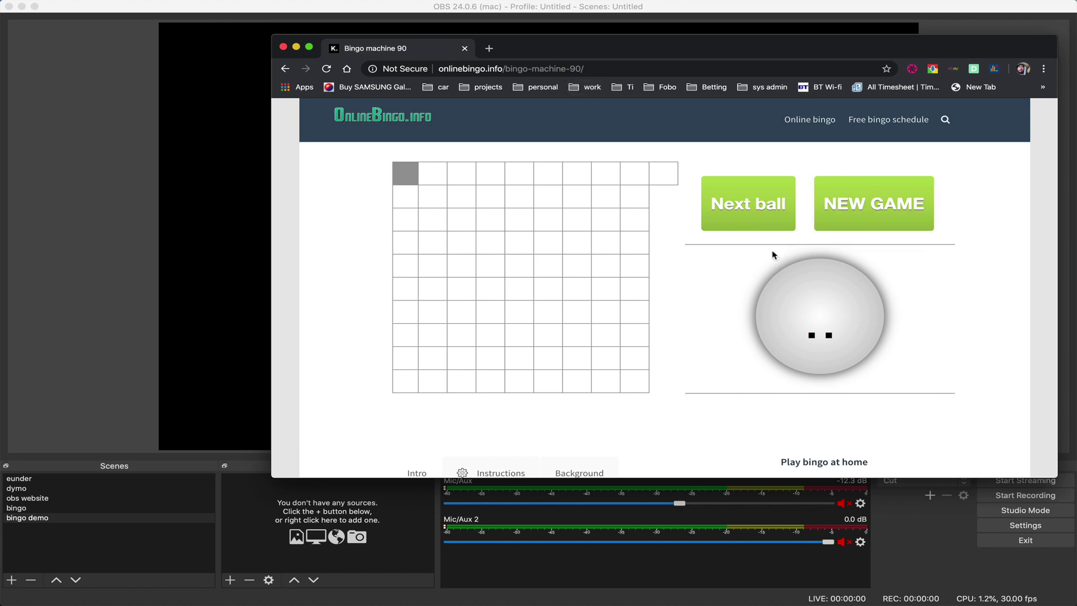
# Draw four test balls on the 90-ball machine, then reset with NEW GAME
pyautogui.click(749, 207)
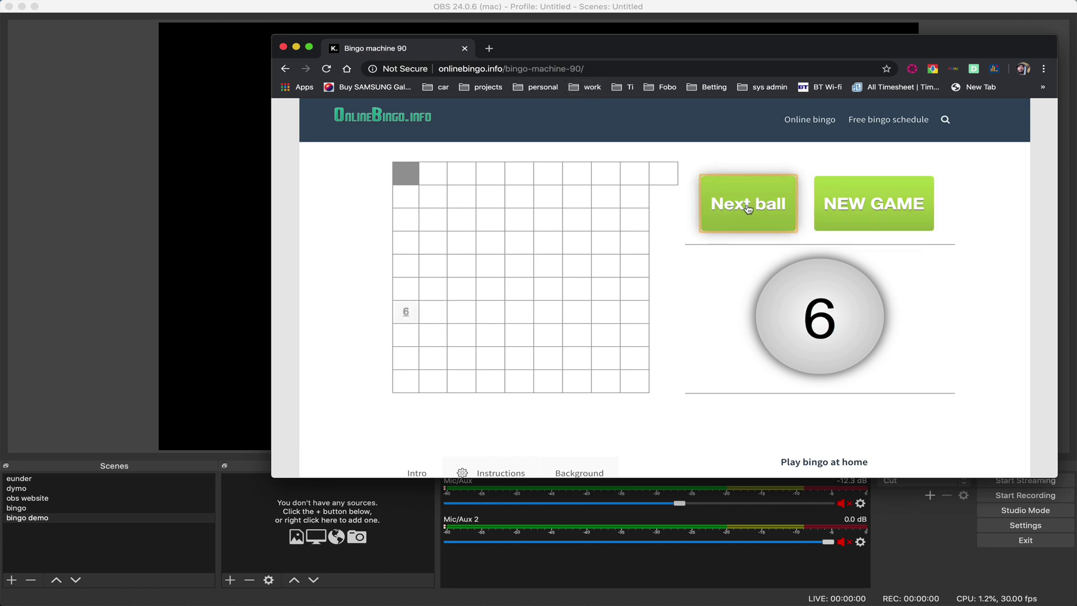
pyautogui.click(746, 208)
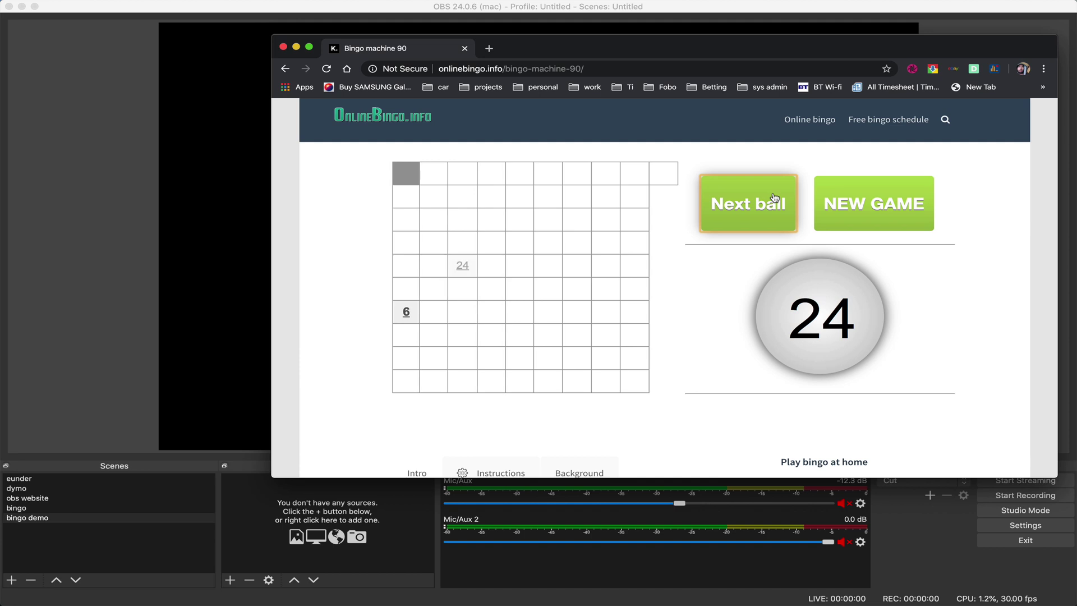
pyautogui.click(746, 208)
pyautogui.click(747, 207)
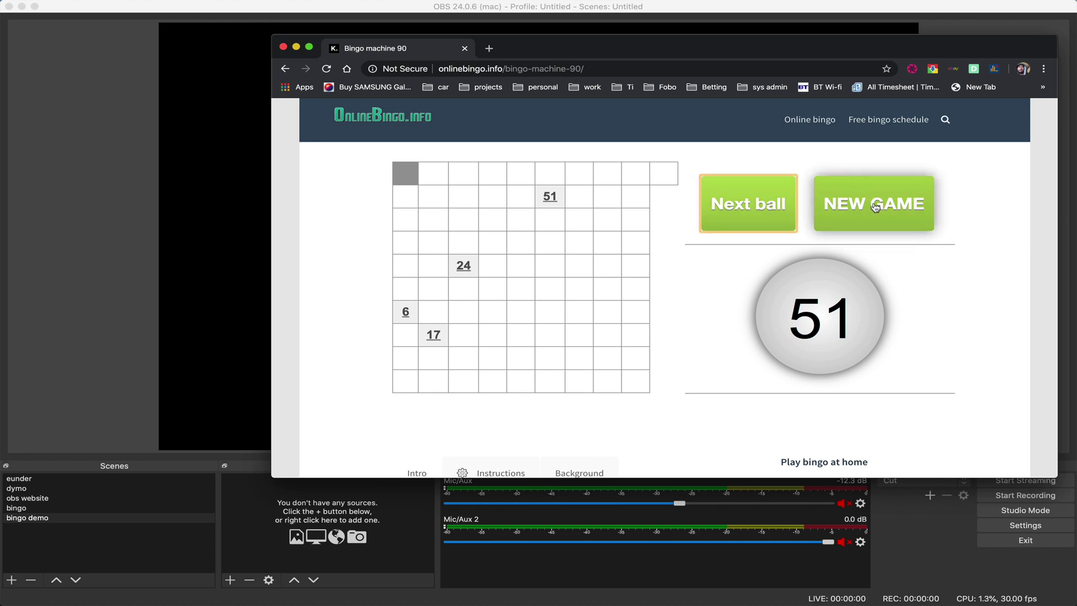
pyautogui.click(875, 207)
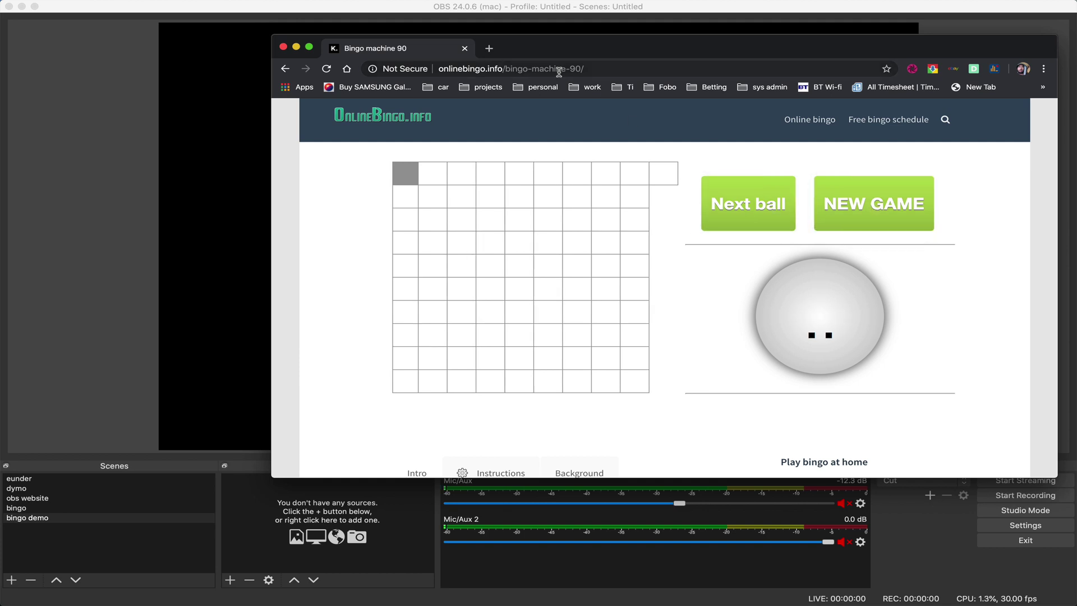
pyautogui.click(536, 67)
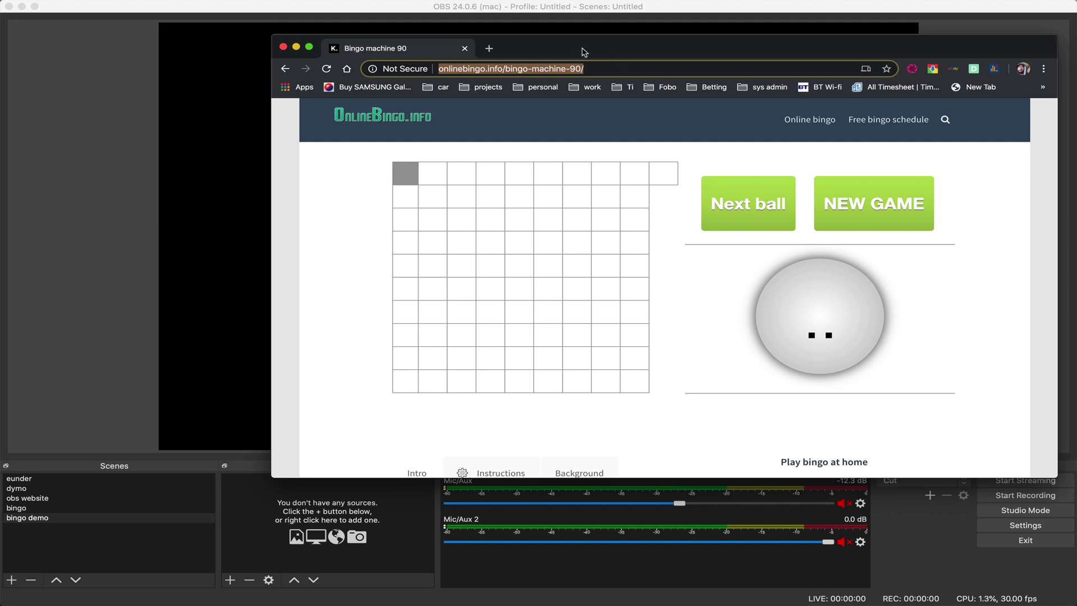
# Back in OBS, create a new scene named 'bingo demo 2' and open the add-source menu
pyautogui.click(364, 8)
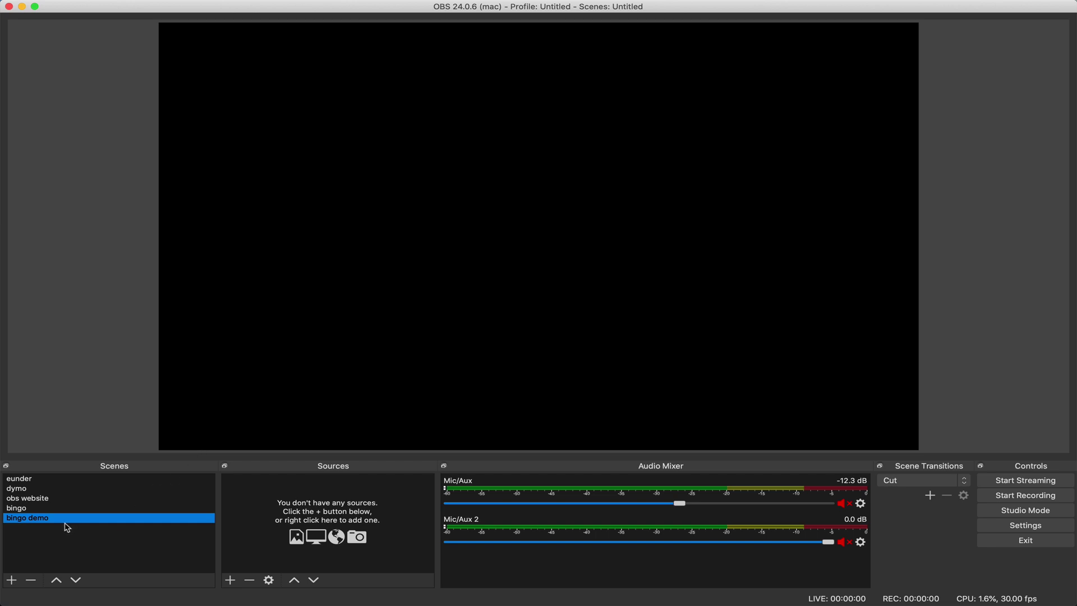
pyautogui.click(12, 580)
pyautogui.write('d')
pyautogui.write('ingo')
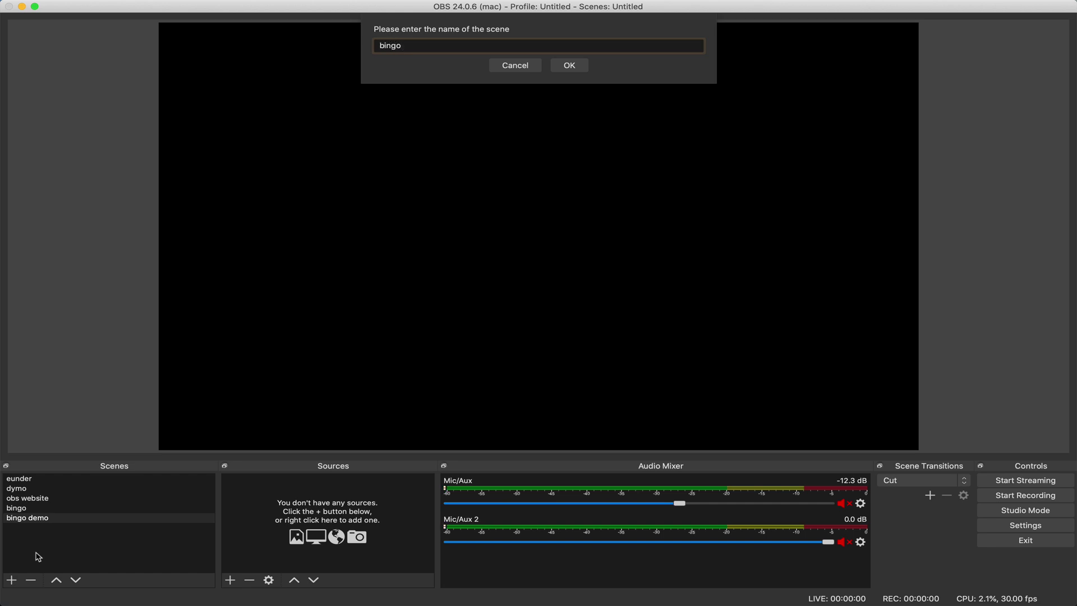
pyautogui.write(' demo 2')
pyautogui.press('Return')
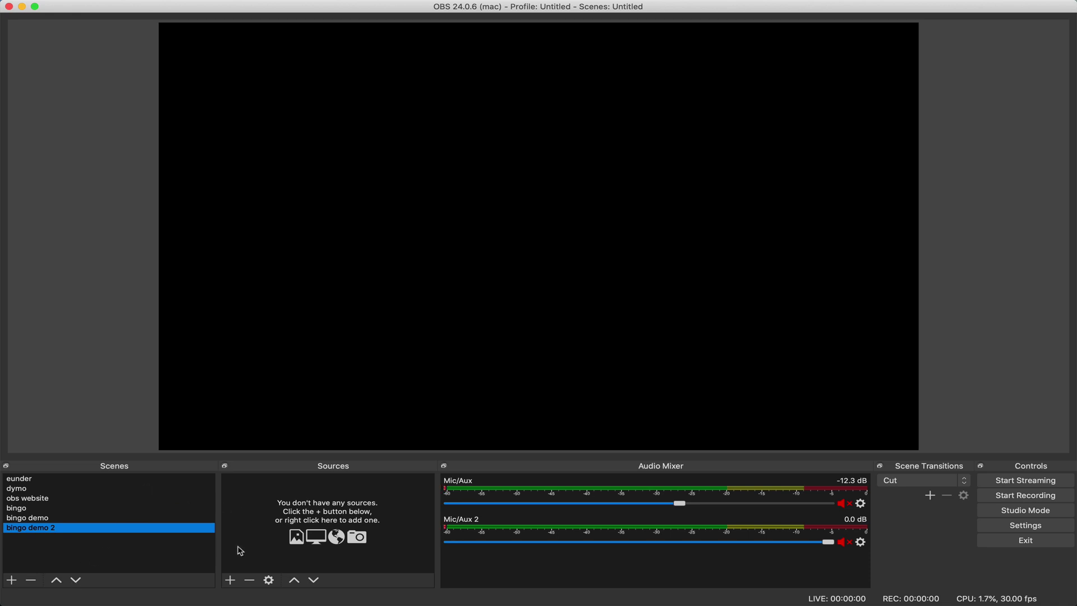
pyautogui.click(232, 580)
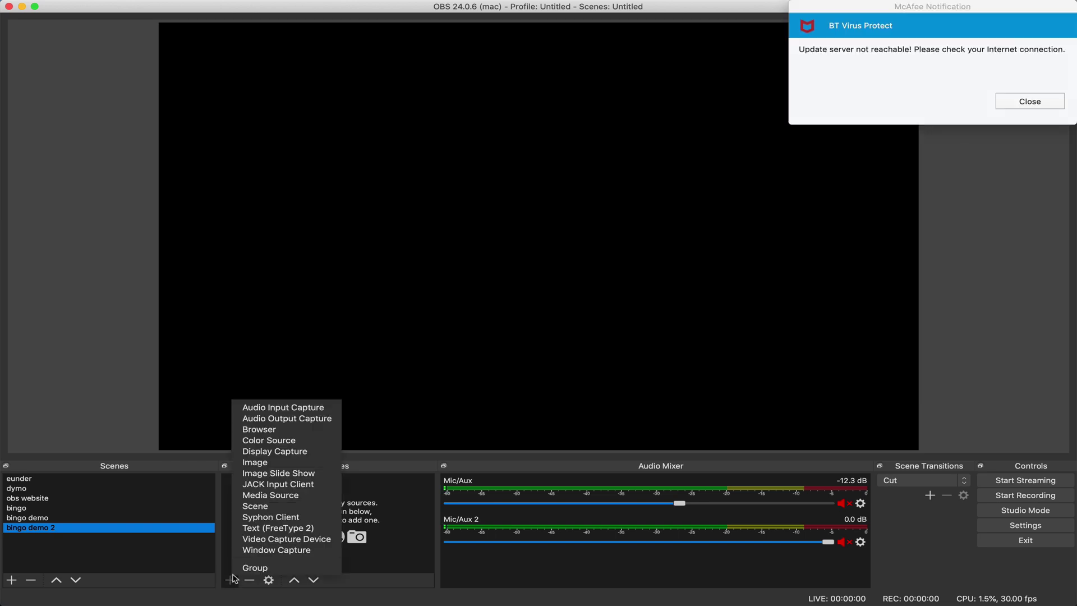
# Add a Window Capture source named 'bingo website' to the scene
pyautogui.click(1007, 102)
pyautogui.click(236, 579)
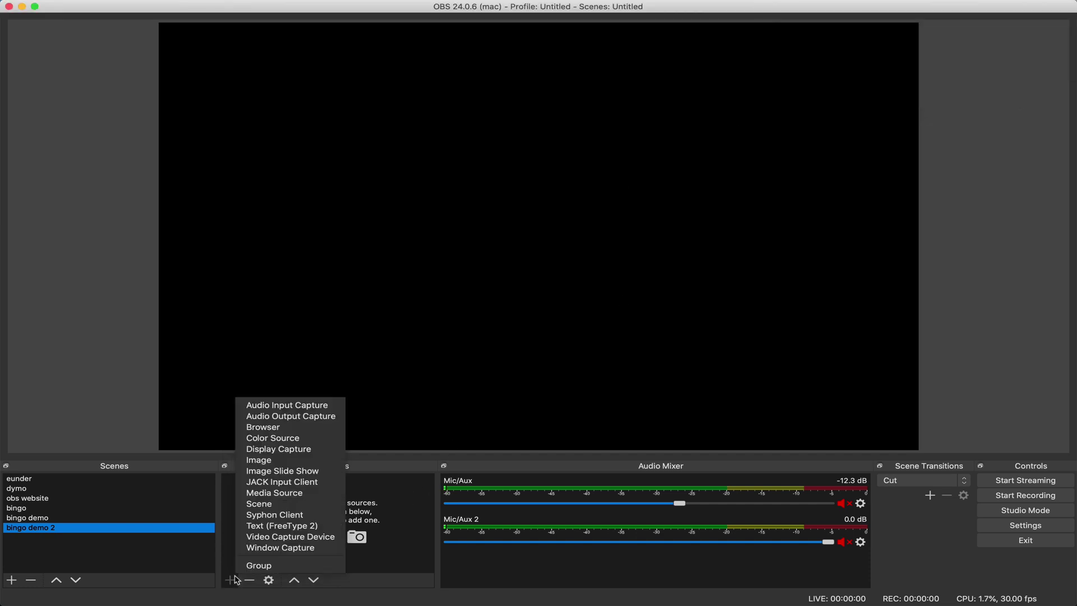
pyautogui.click(272, 548)
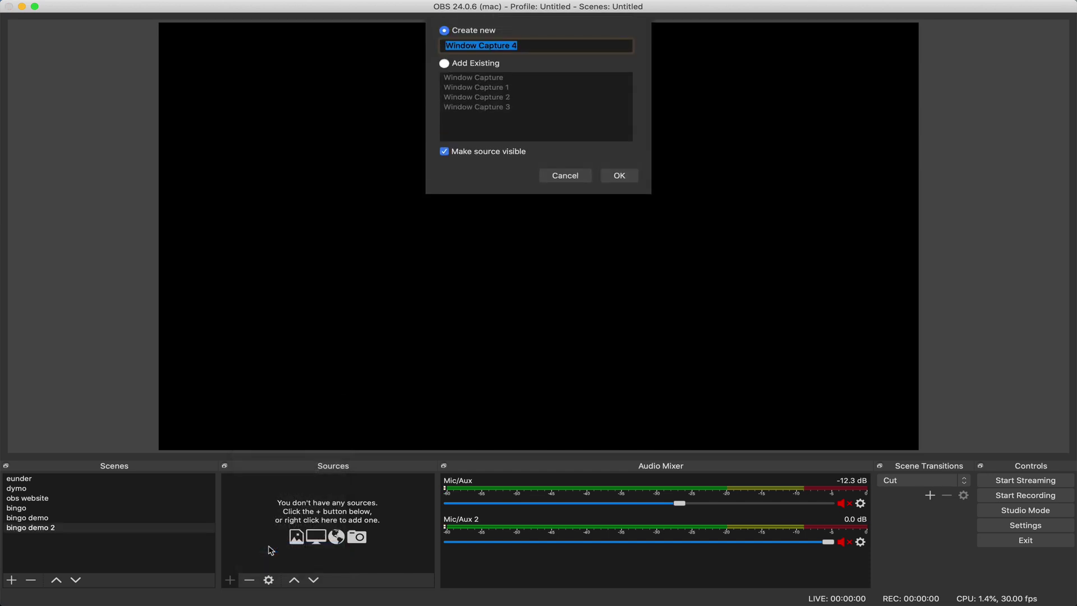
pyautogui.click(558, 44)
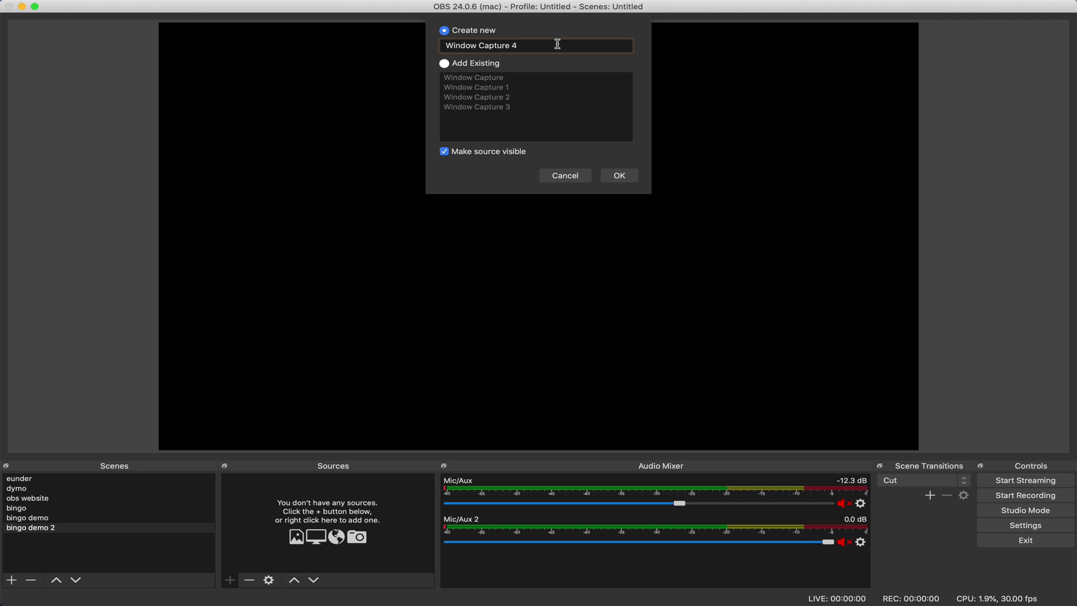
pyautogui.tripleClick(558, 44)
pyautogui.write('bingo website')
pyautogui.click(618, 176)
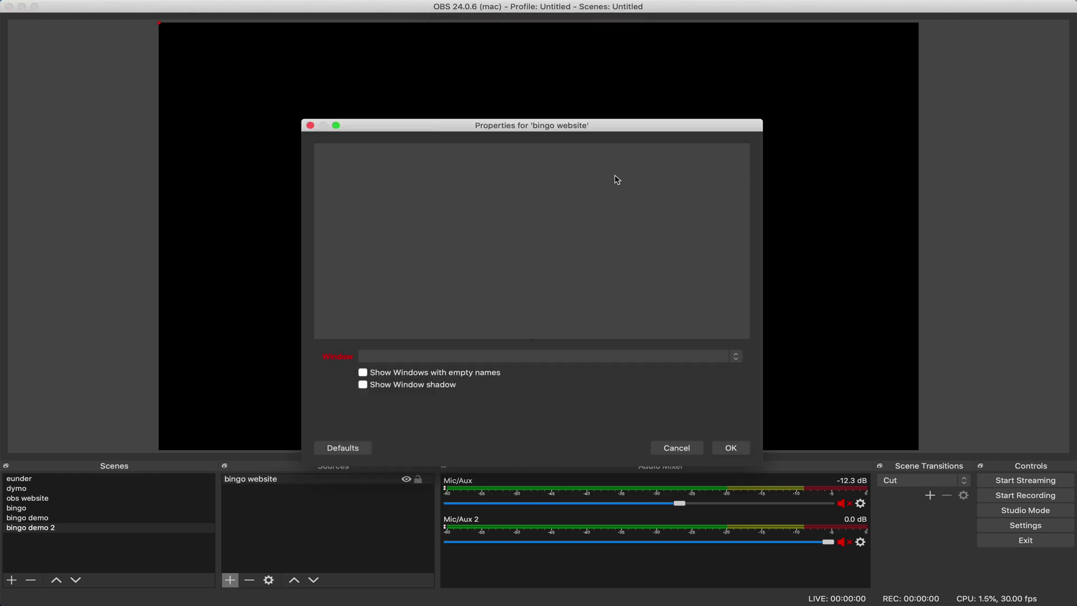
# Set the capture window to [Google Chrome] Bingo machine 90 and confirm
pyautogui.click(548, 355)
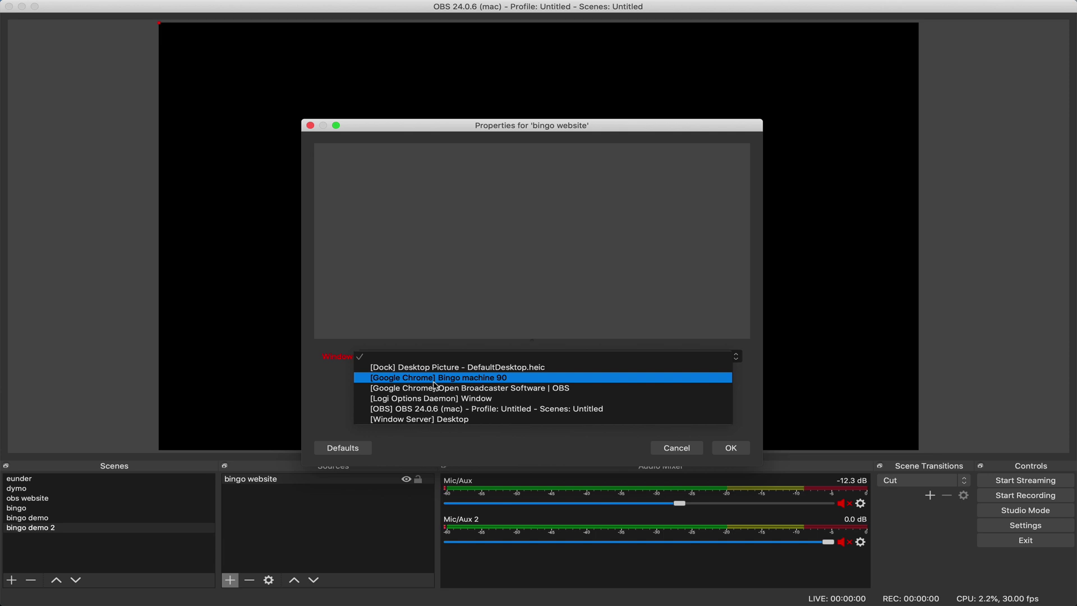
pyautogui.click(461, 379)
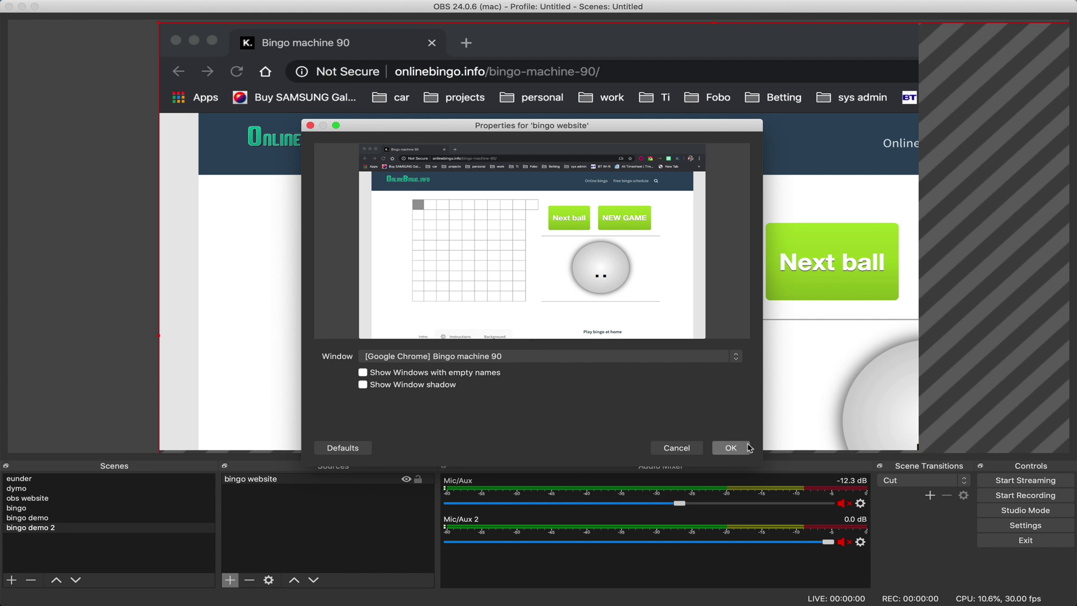
pyautogui.click(740, 448)
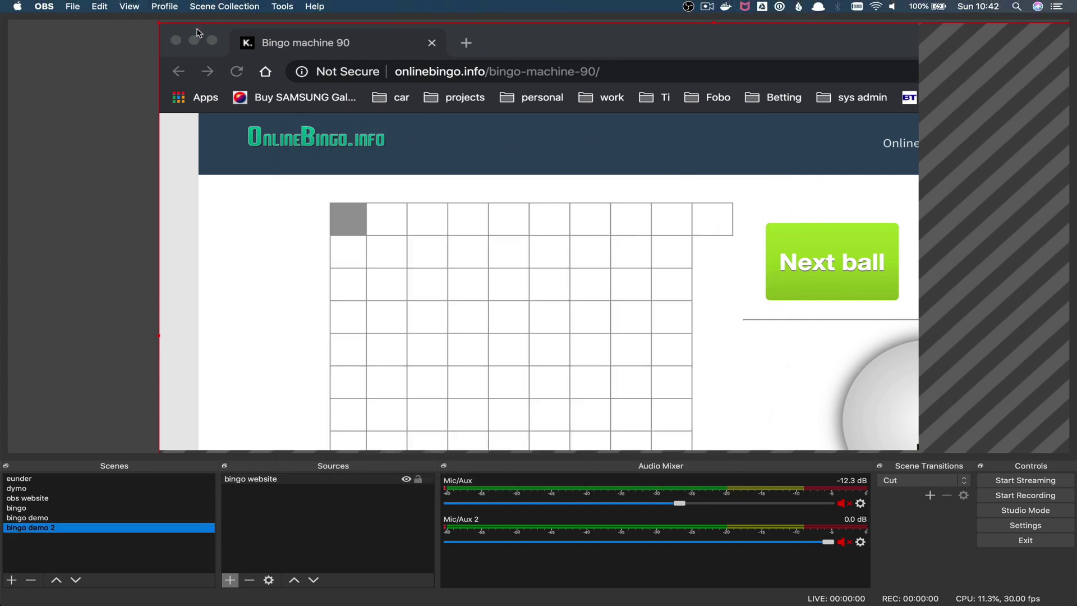
# Scale down the 'bingo website' capture, snap it top-left, then stretch it across the full canvas
pyautogui.moveTo(159, 24); pyautogui.dragTo(432, 175)
pyautogui.moveTo(673, 325); pyautogui.dragTo(464, 209)
pyautogui.moveTo(198, 41); pyautogui.dragTo(548, 239)
pyautogui.moveTo(721, 324); pyautogui.dragTo(333, 107)
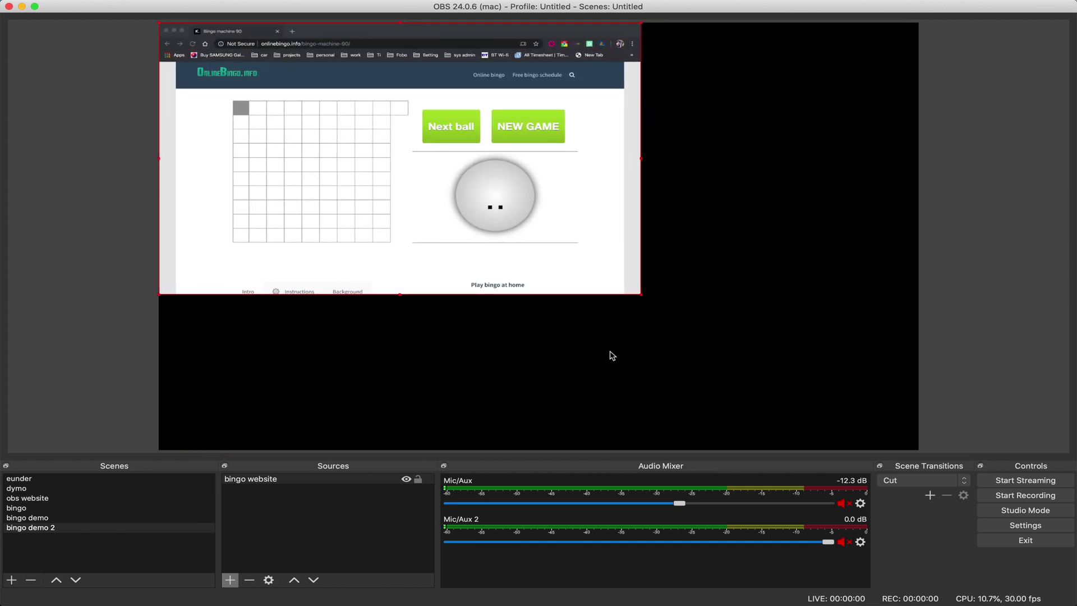
pyautogui.moveTo(642, 298); pyautogui.dragTo(918, 447)
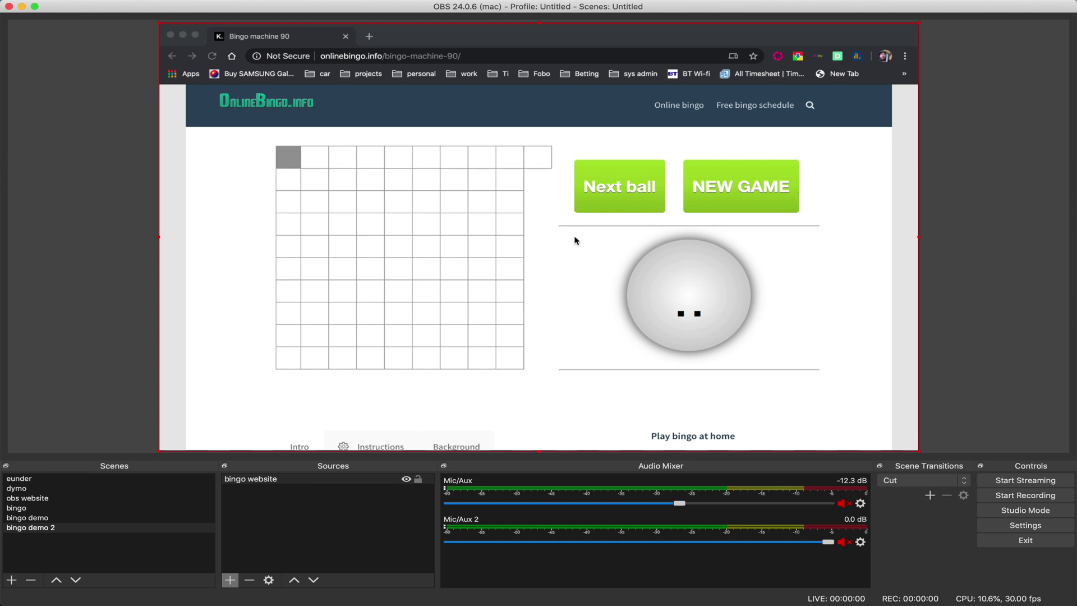
# Unmute the Mic/Aux channel in the Audio Mixer
pyautogui.click(843, 504)
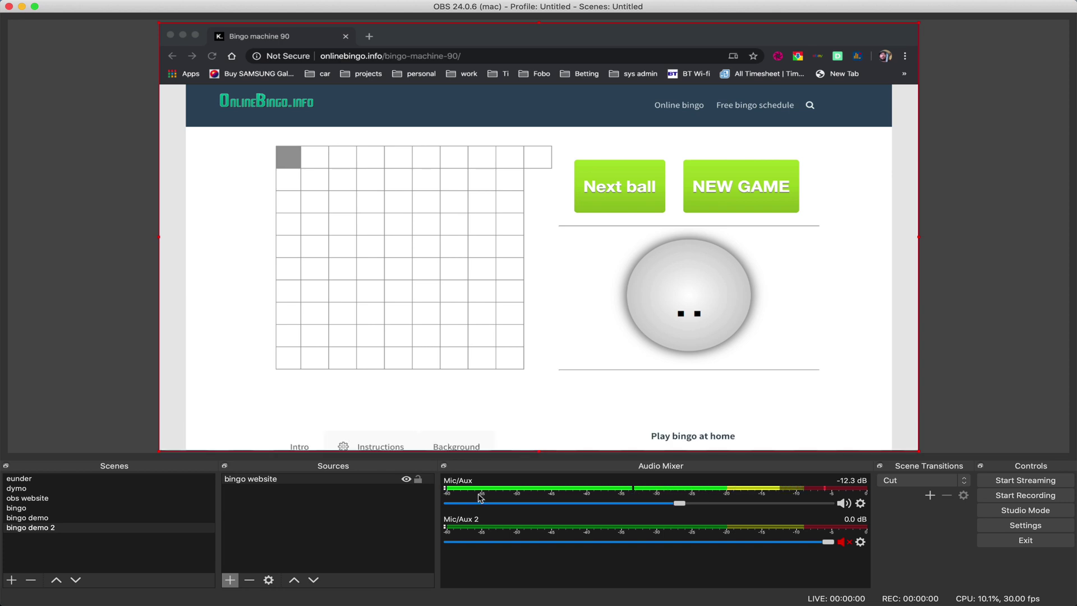
# Add an Audio Input Capture source for the bingo caller
pyautogui.click(232, 580)
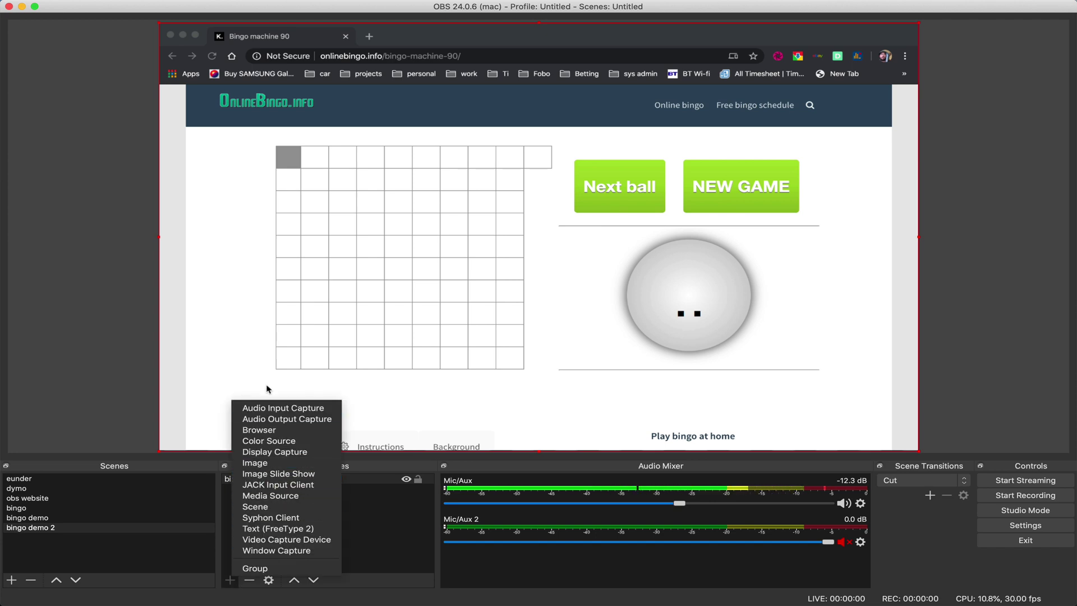
pyautogui.click(282, 411)
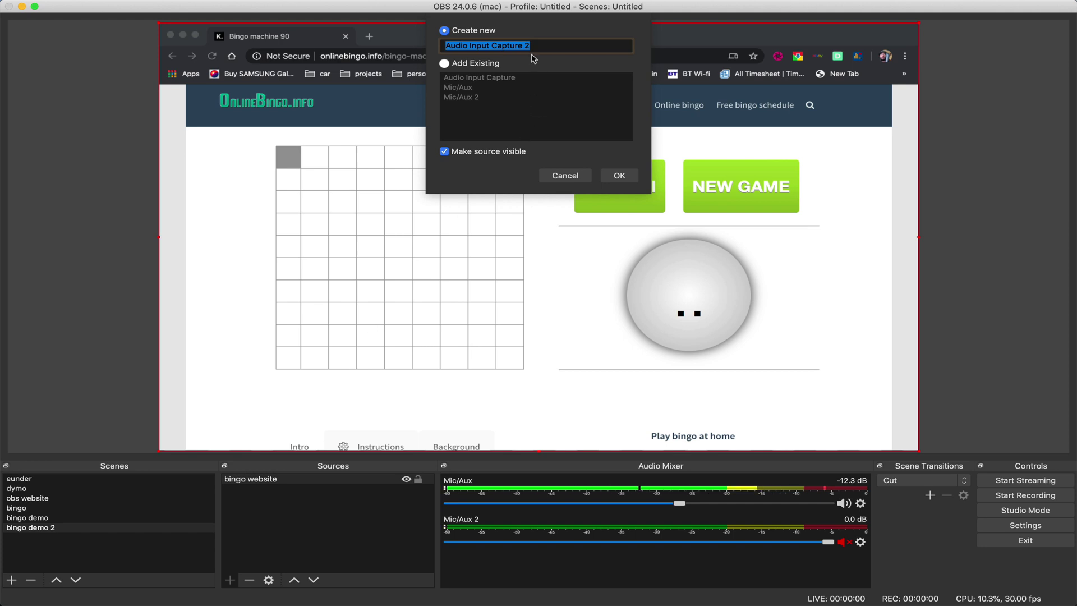
pyautogui.write('bing')
pyautogui.write('o audio')
pyautogui.press('Return')
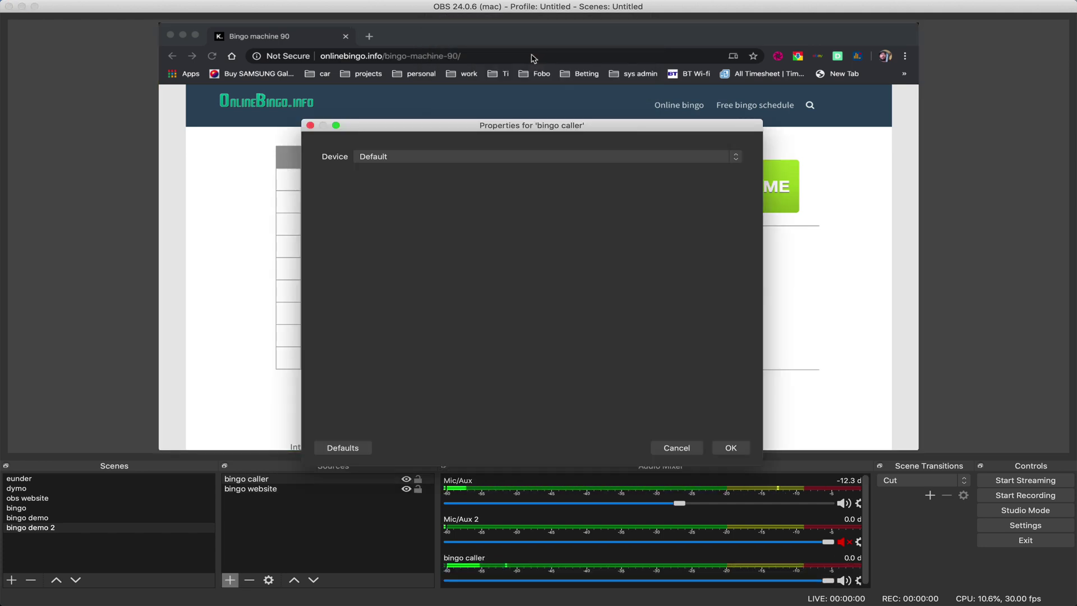
# Capture the Built-in Microphone, mute Mic/Aux, and lower the bingo caller volume to -17.4 dB
pyautogui.click(443, 159)
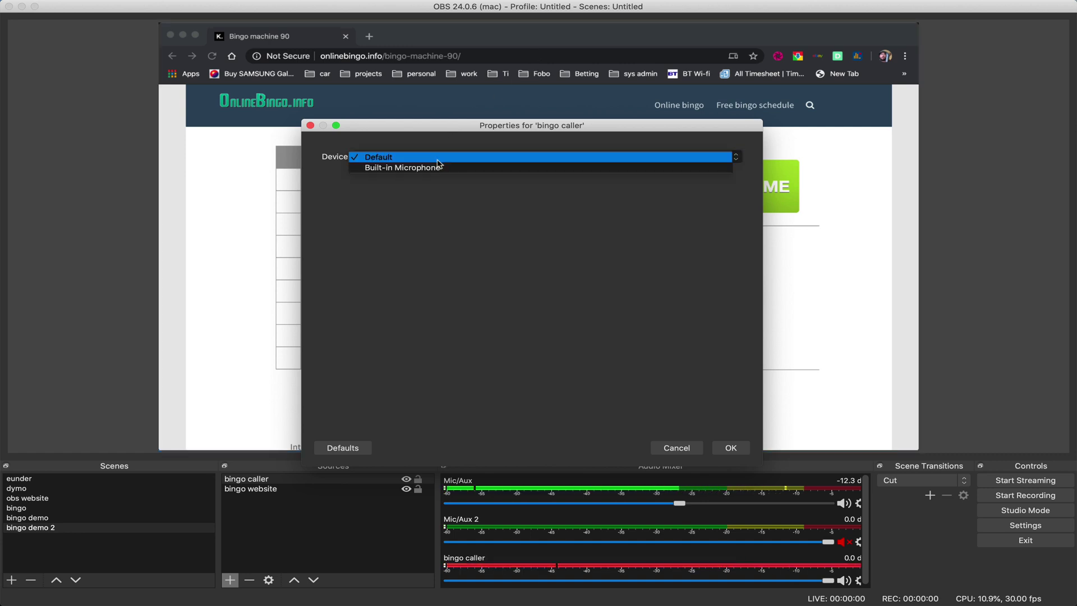
pyautogui.click(445, 168)
pyautogui.click(731, 448)
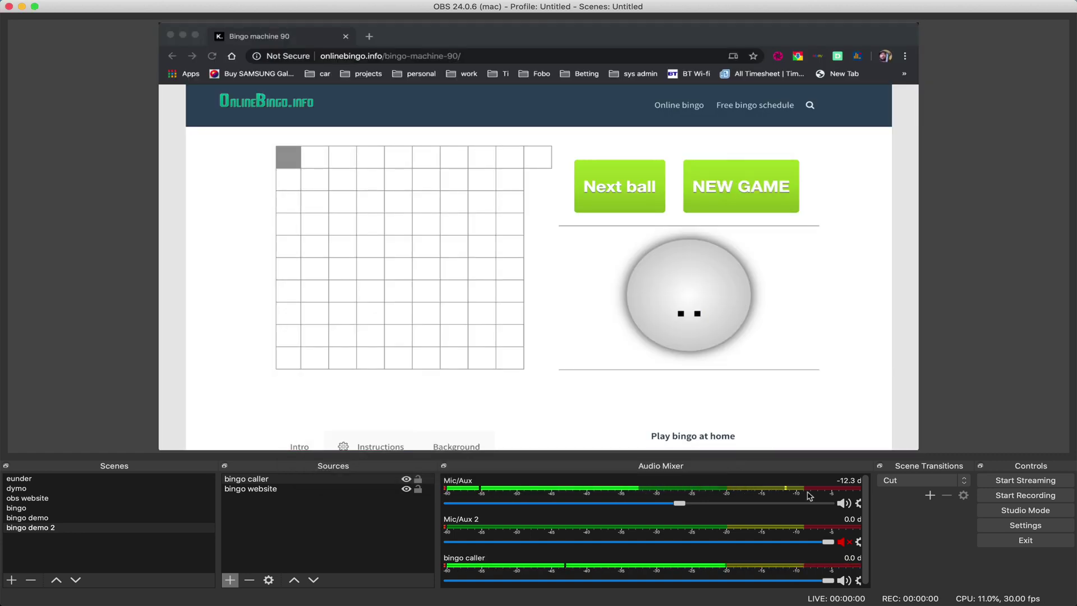
pyautogui.click(846, 502)
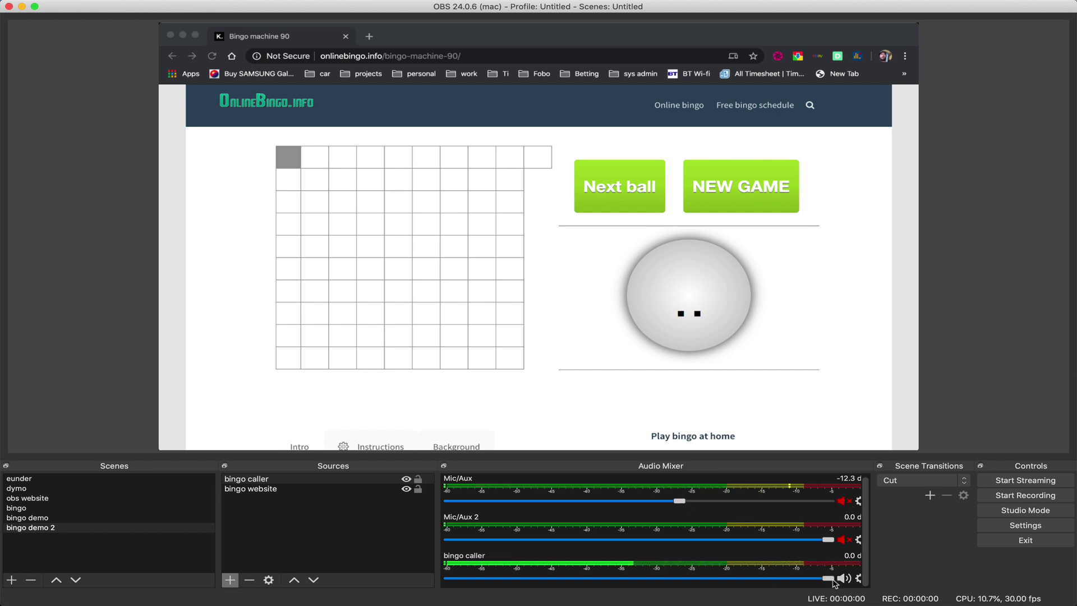
pyautogui.moveTo(828, 579); pyautogui.dragTo(649, 586)
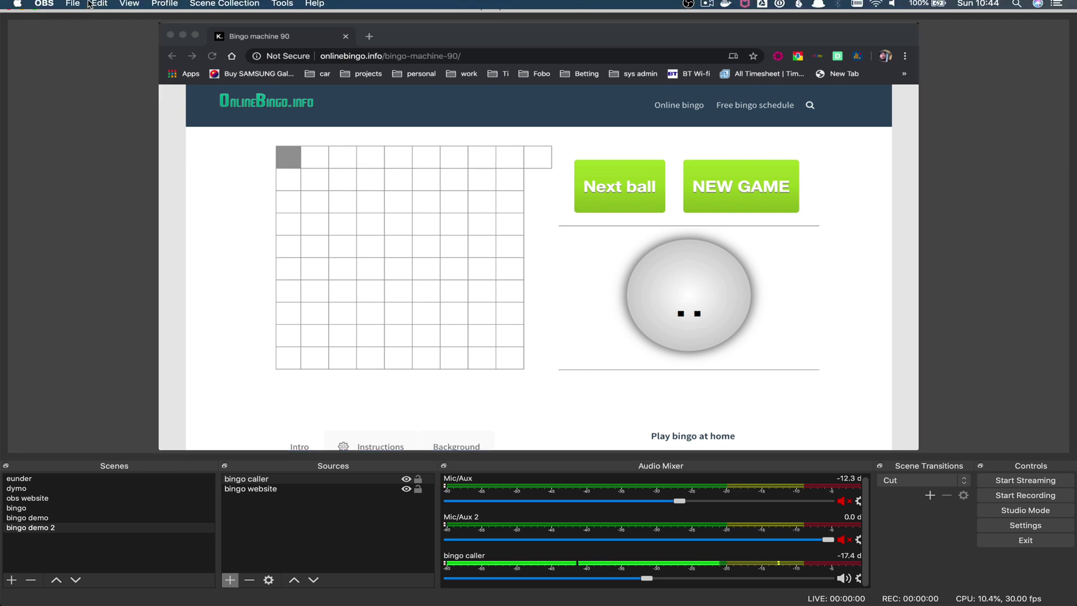
# Open OBS Stream settings and keep YouTube / YouTube Gaming with the Primary YouTube ingest server
pyautogui.click(75, 6)
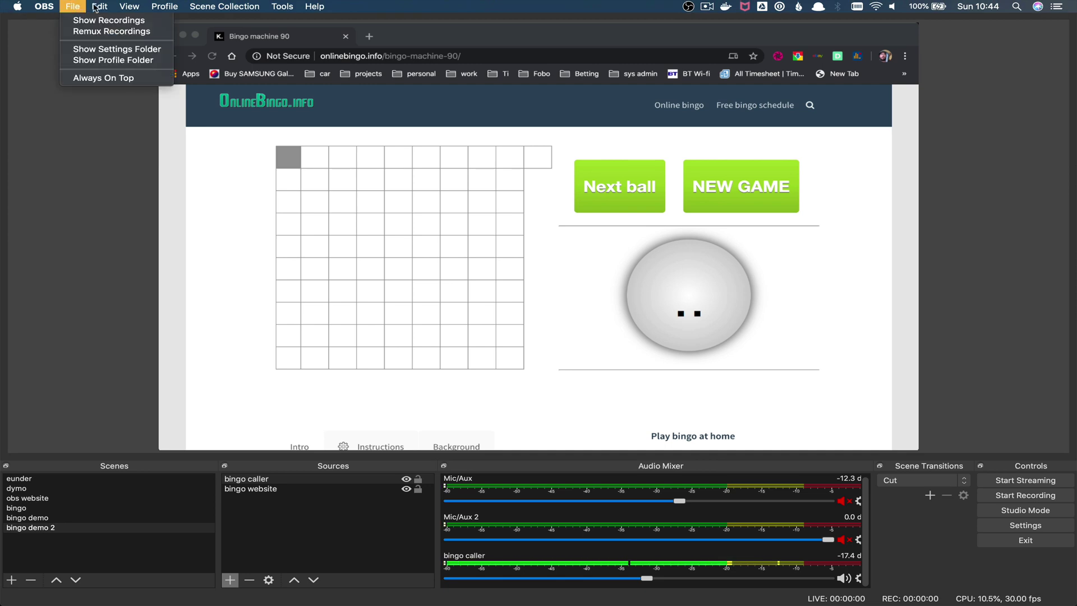
pyautogui.moveTo(44, 7)
pyautogui.click(69, 38)
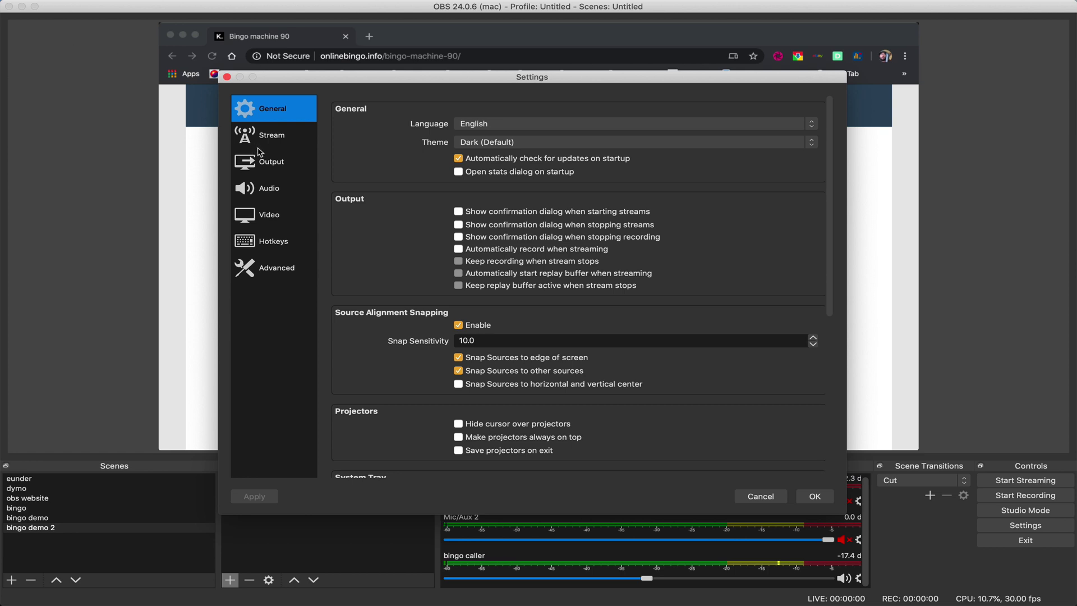
pyautogui.click(278, 139)
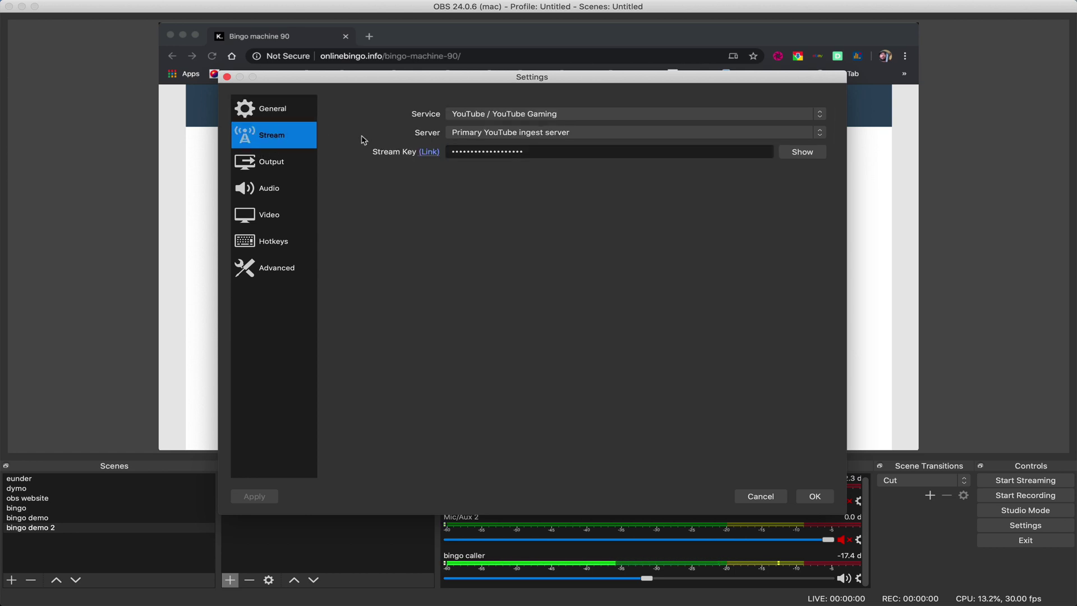
pyautogui.click(548, 114)
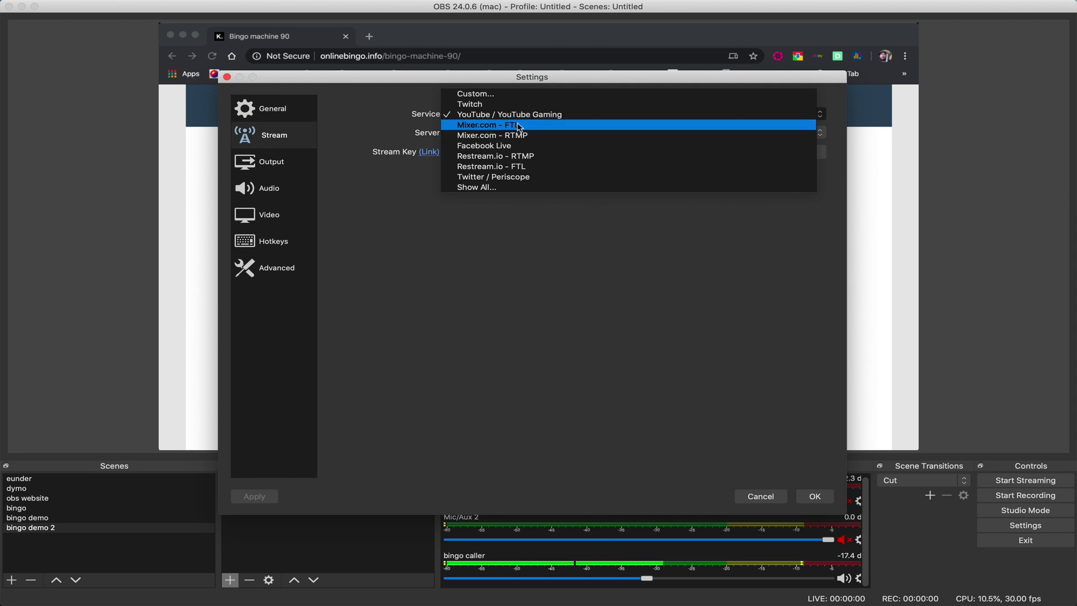
pyautogui.click(518, 116)
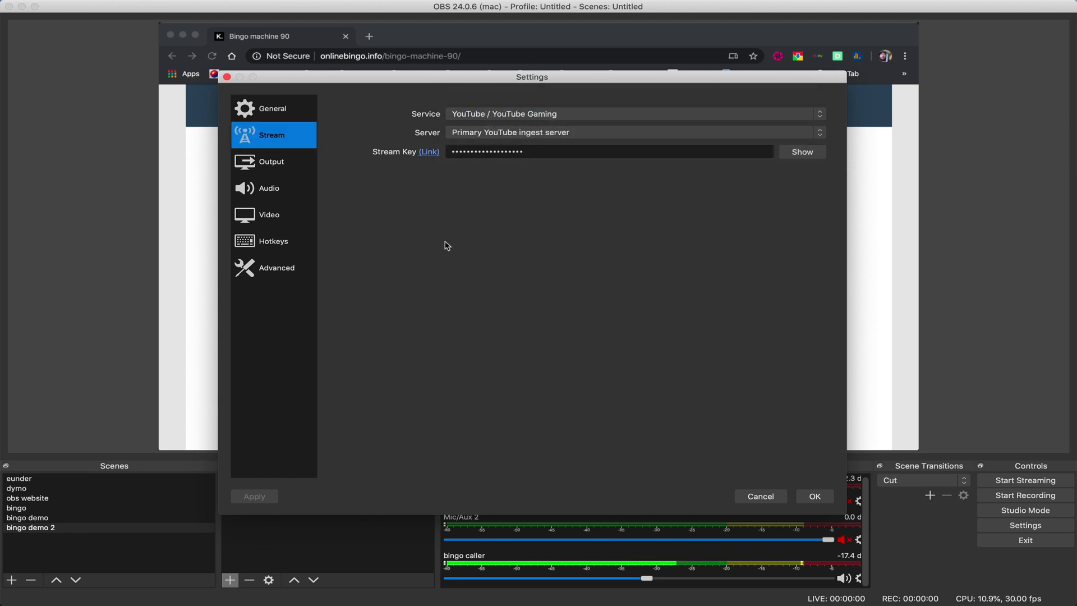
pyautogui.press('super+Tab')
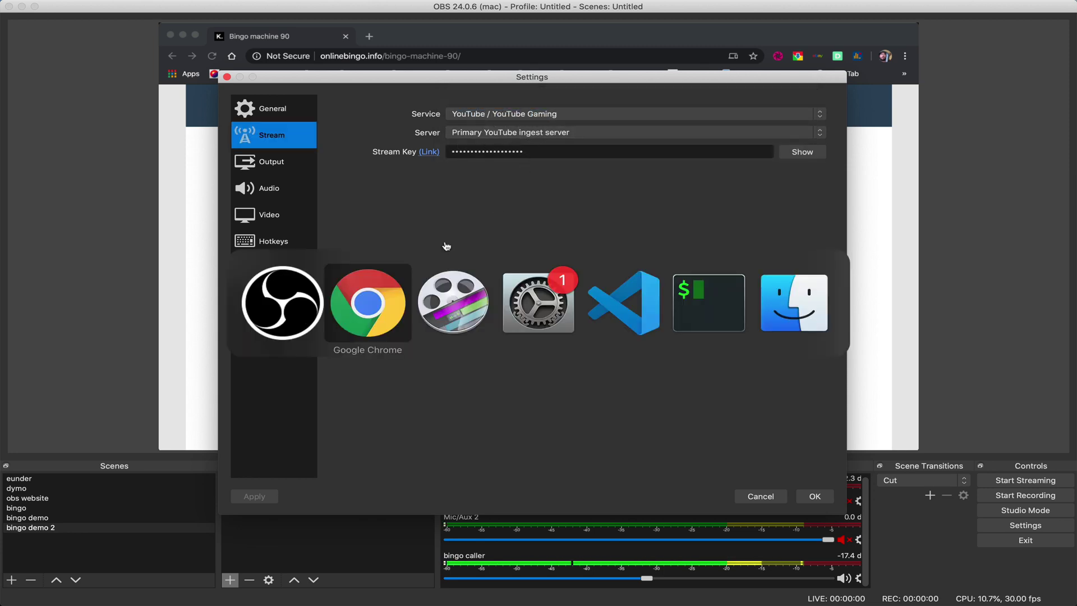
# Create a new YouTube Studio stream titled 'bingo demo' with Public visibility
pyautogui.click(360, 297)
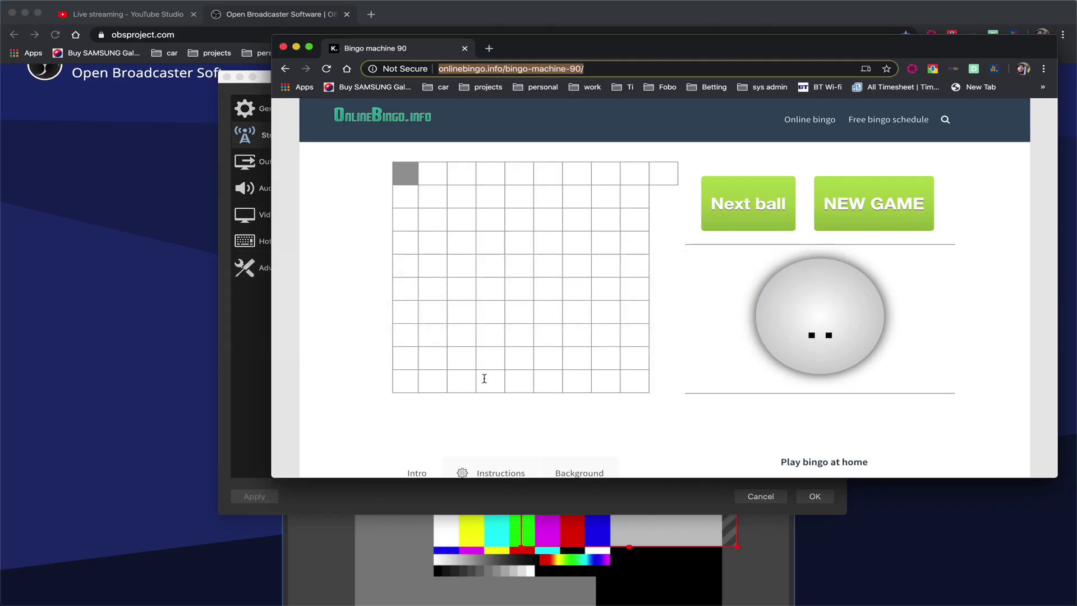
pyautogui.click(129, 135)
pyautogui.click(137, 16)
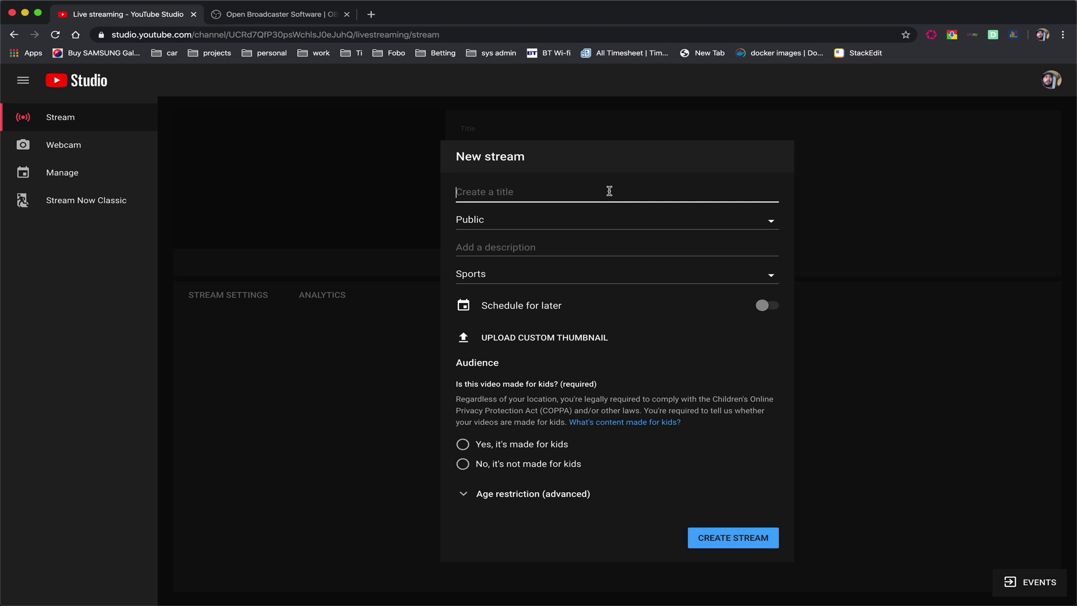
pyautogui.write('binm')
pyautogui.write('go demo')
pyautogui.press('Tab')
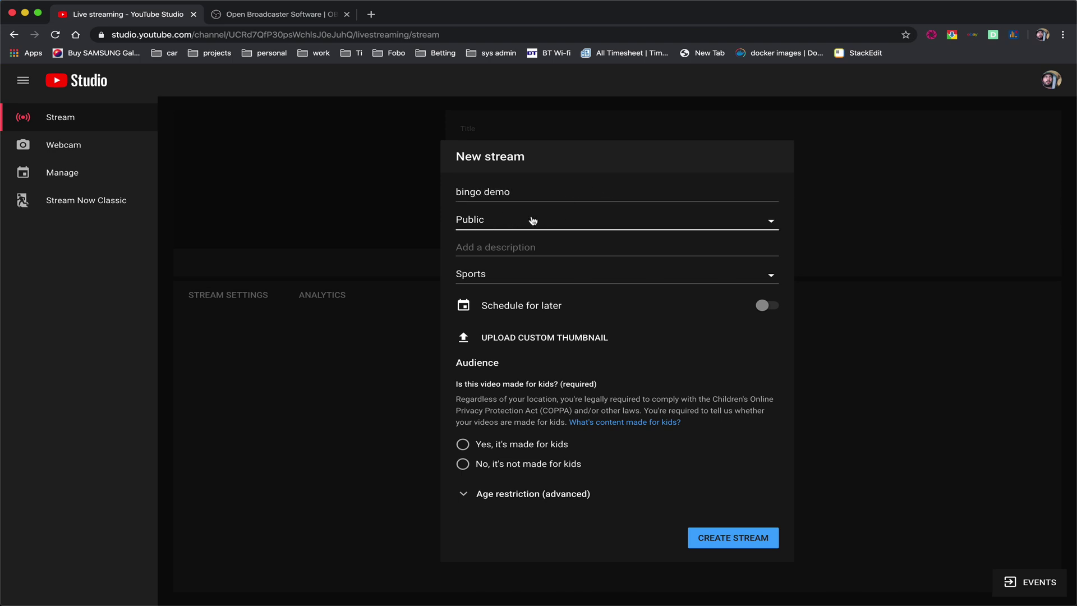
pyautogui.click(533, 221)
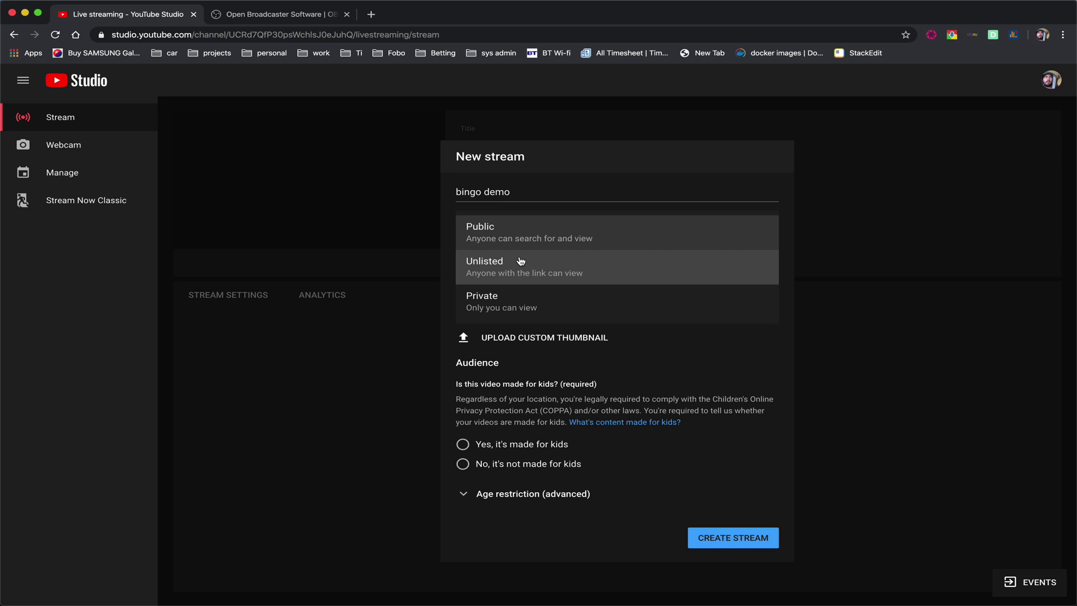
pyautogui.click(450, 234)
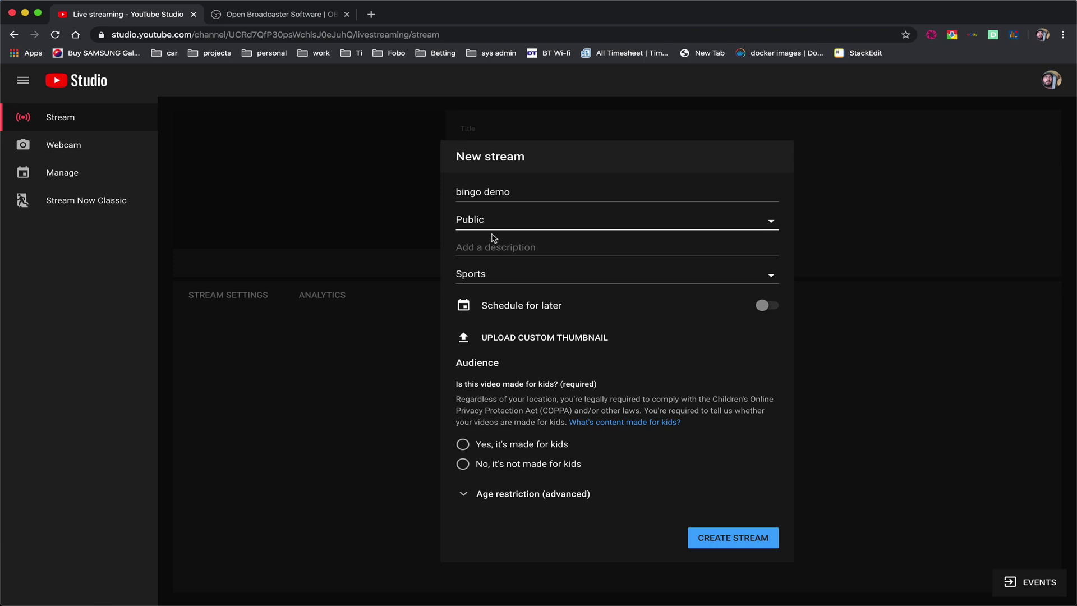
pyautogui.click(495, 245)
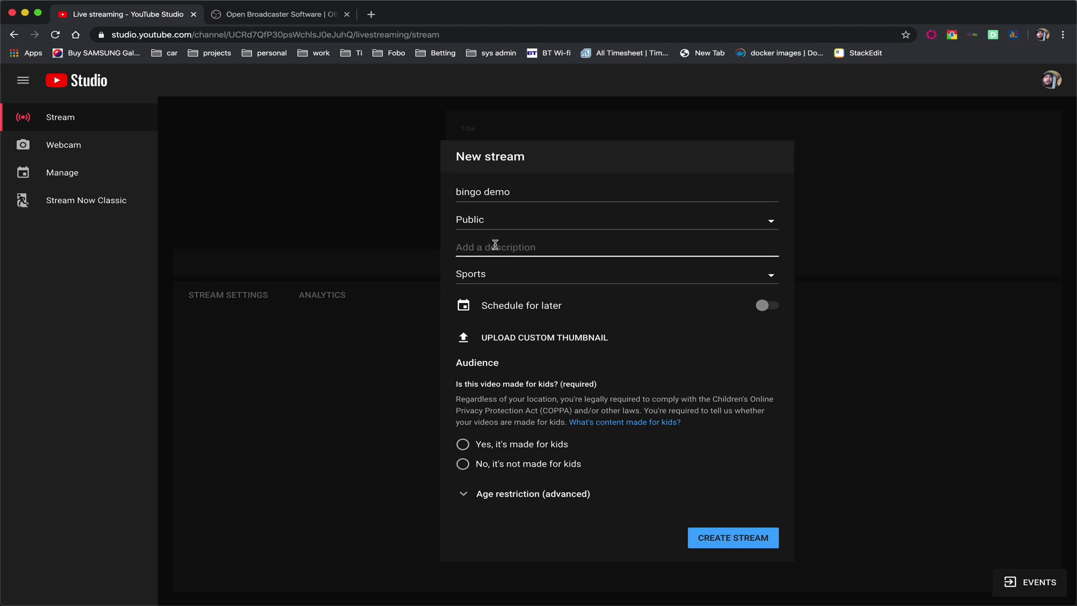
# Enter the description 'bingo dem' and set the stream category to Entertainment
pyautogui.write('bingo demo')
pyautogui.click(622, 279)
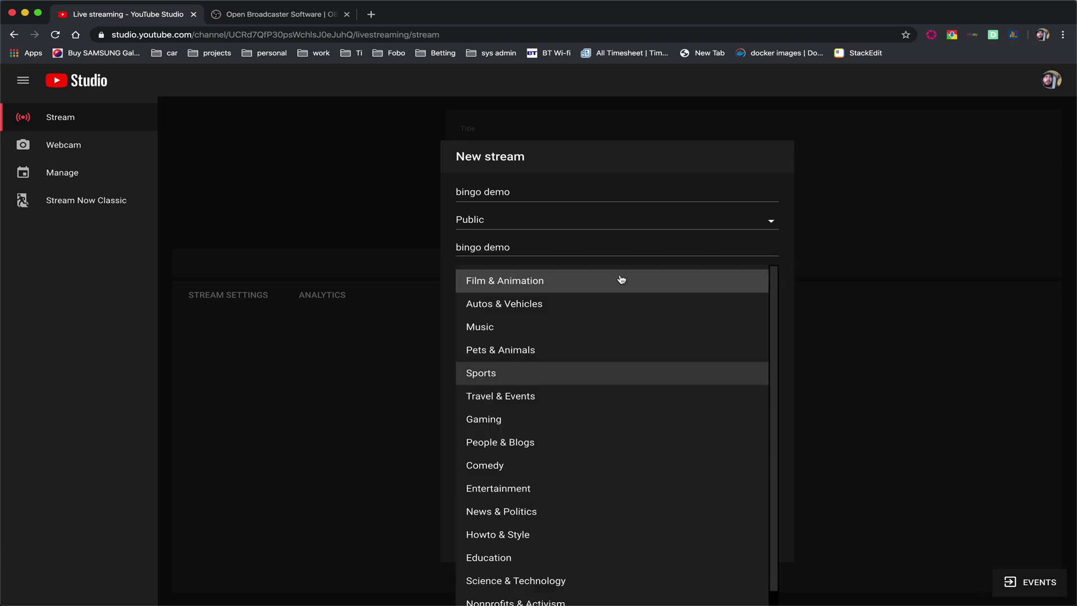
pyautogui.click(480, 492)
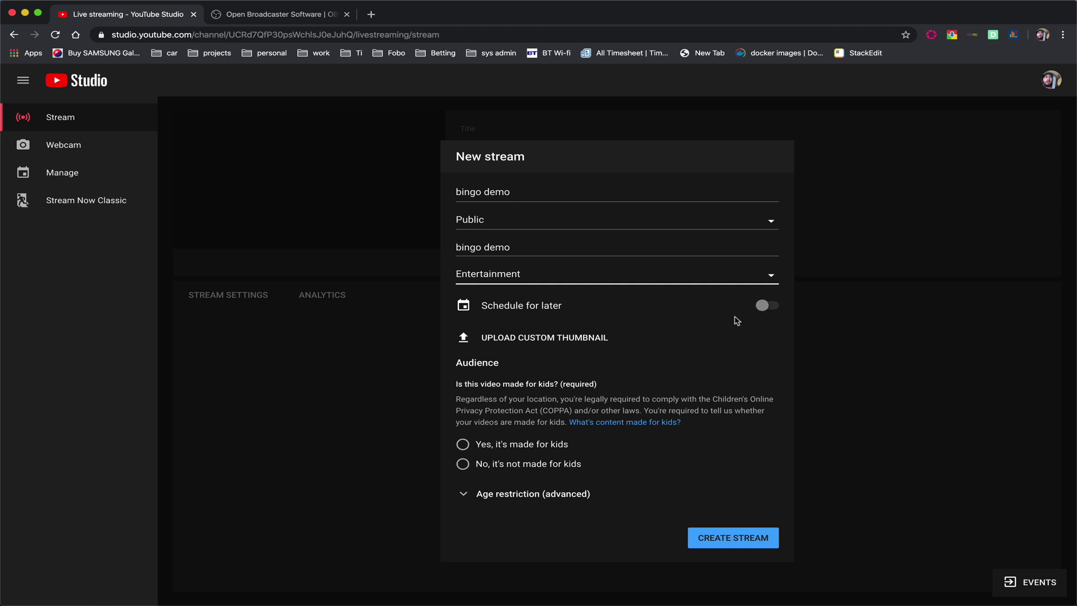
# Schedule the stream to start at 2:30 PM on Sun, Apr 19
pyautogui.click(761, 306)
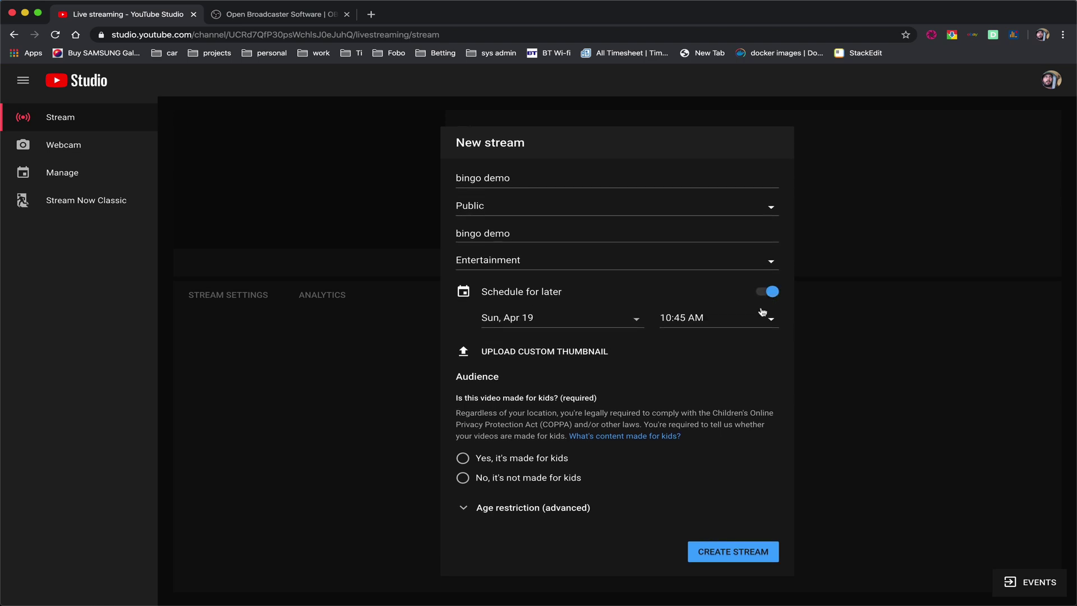
pyautogui.click(694, 317)
pyautogui.scroll(-4, 703, 454)
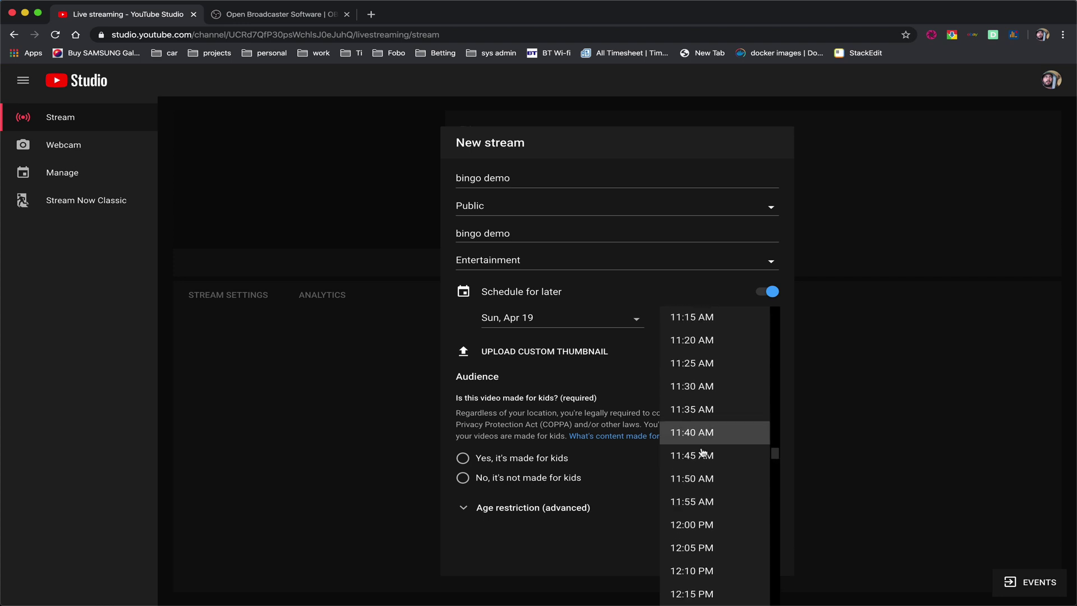
pyautogui.scroll(-12, 703, 453)
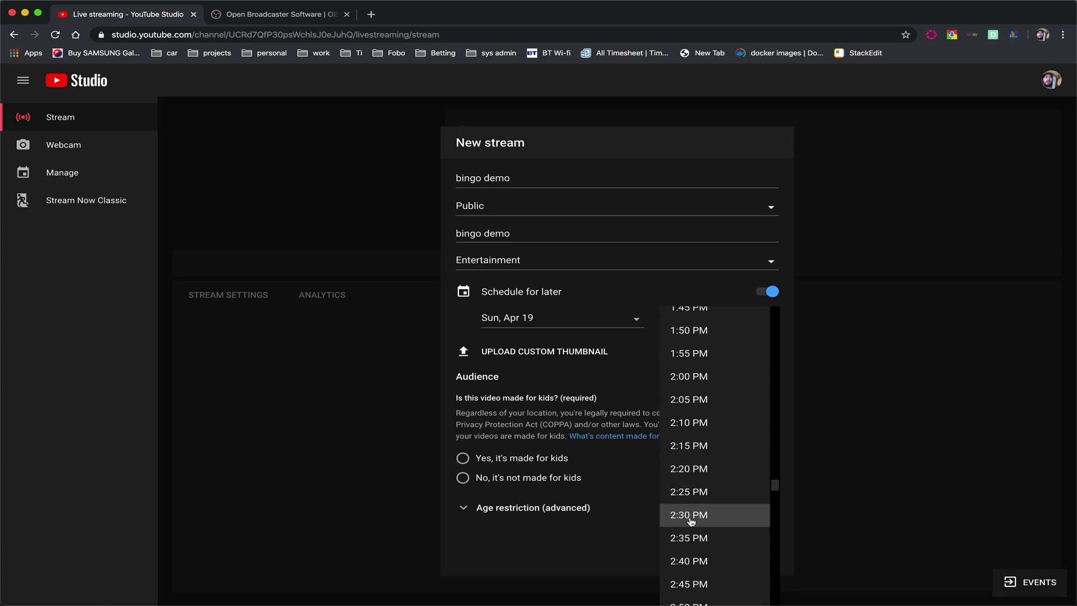
pyautogui.click(691, 516)
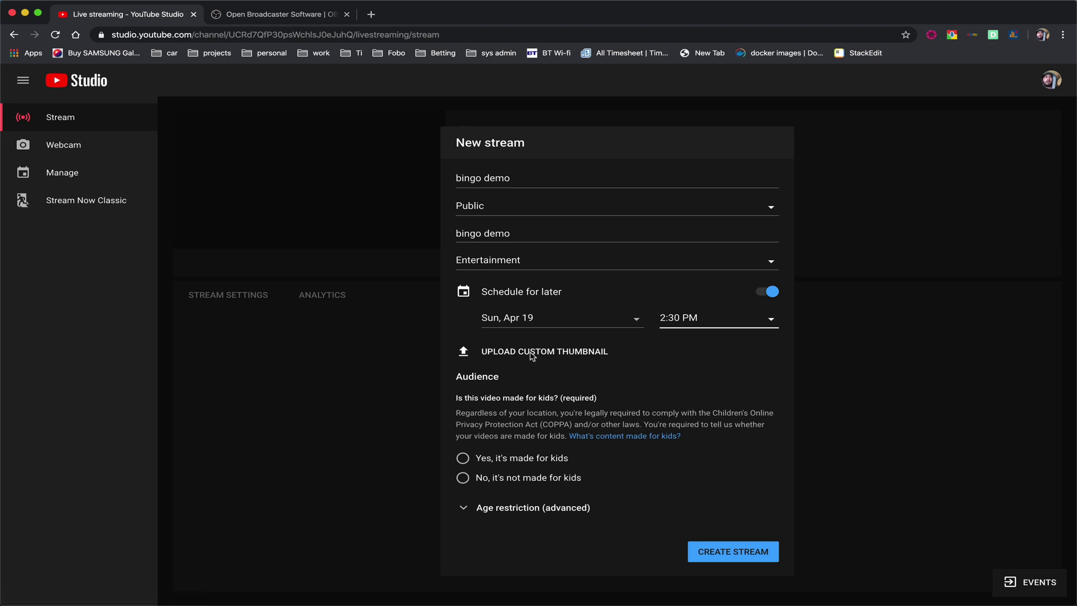
# Mark the stream as not made for kids and expand Age restriction (advanced)
pyautogui.click(500, 482)
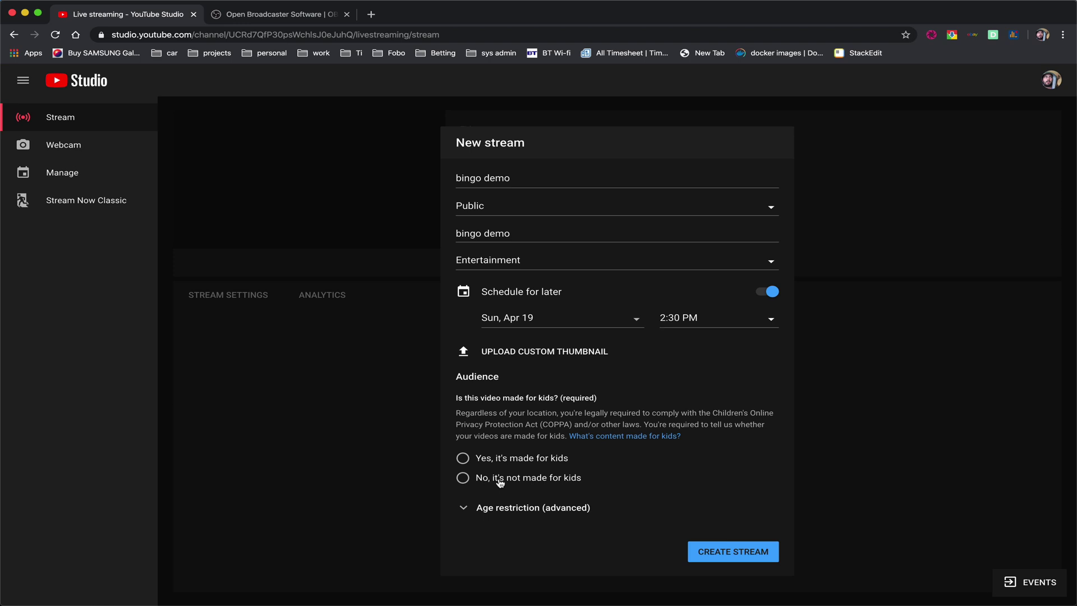
pyautogui.click(516, 516)
pyautogui.scroll(-1, 733, 560)
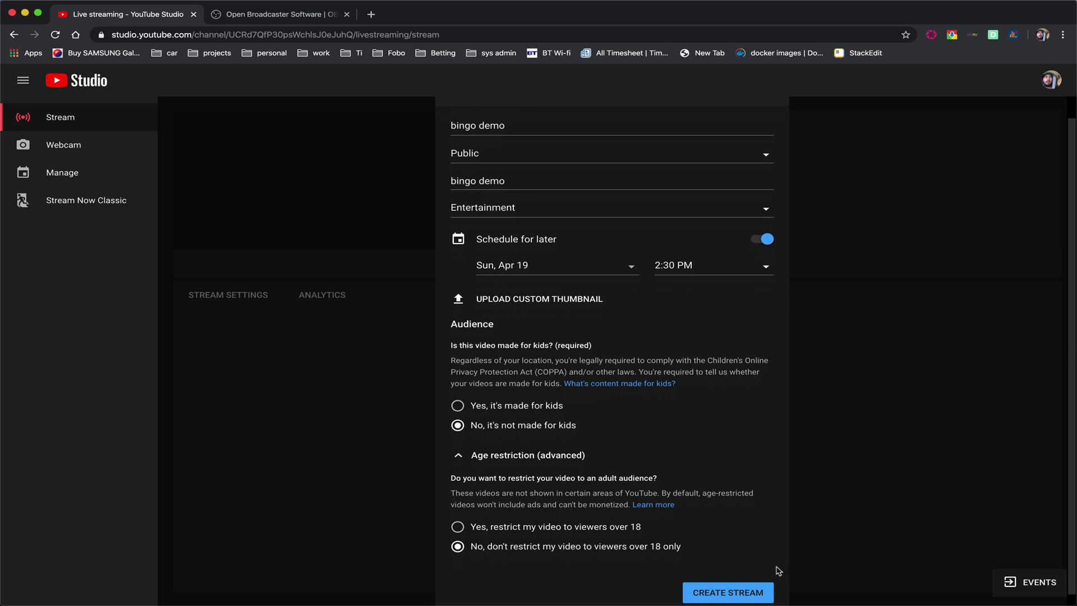
# Create the 'bingo demo' stream, reveal its stream key, and copy it
pyautogui.click(748, 595)
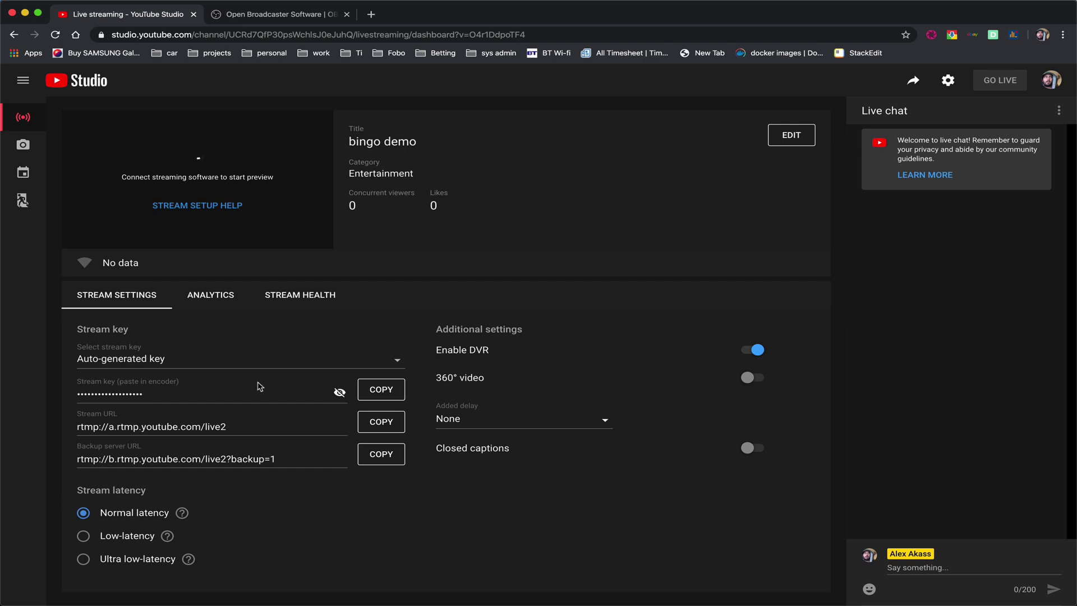
pyautogui.click(340, 394)
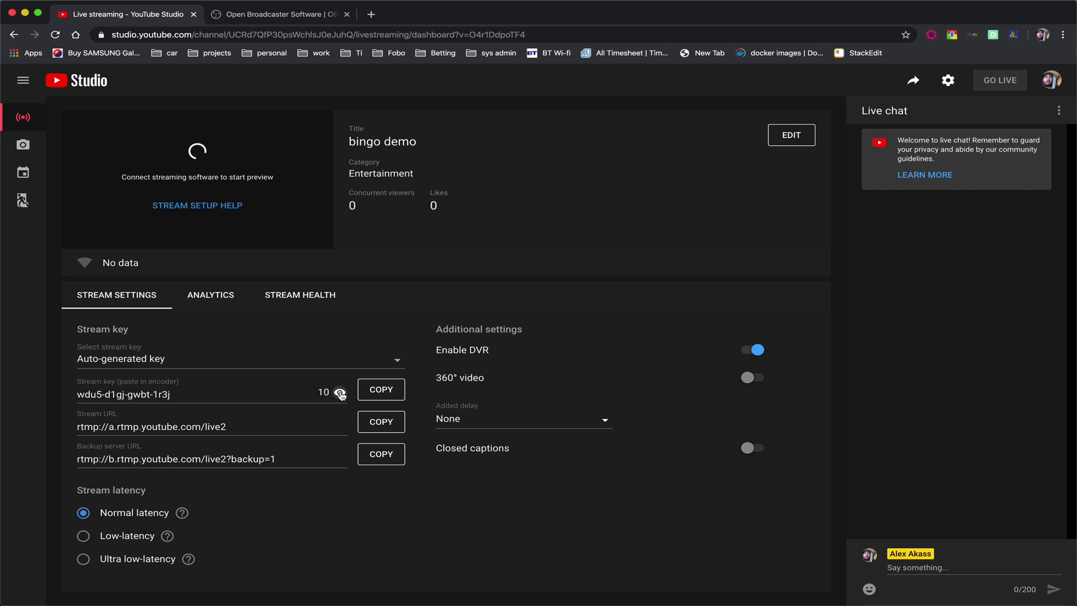
pyautogui.click(376, 393)
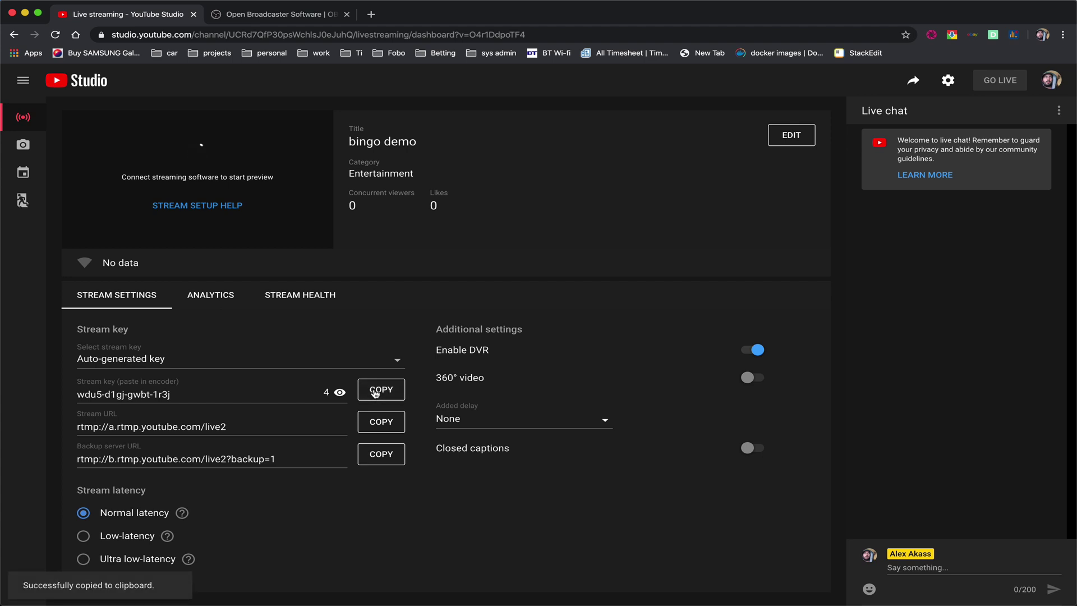
# Replace the OBS stream key with the newly copied YouTube key and show it
pyautogui.press('super+Tab')
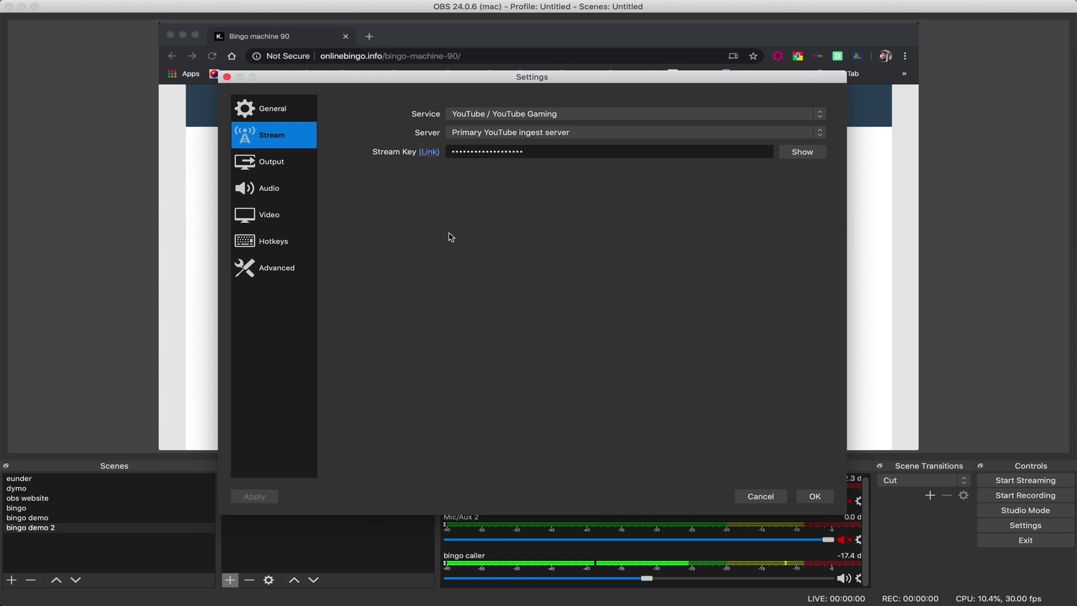
pyautogui.click(521, 151)
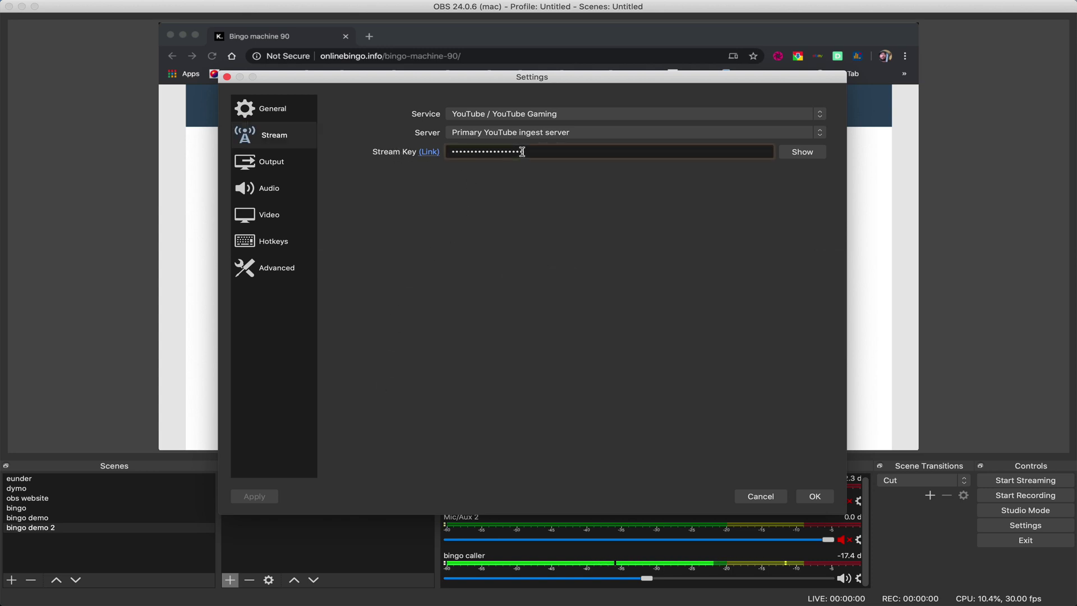
pyautogui.press('super+a')
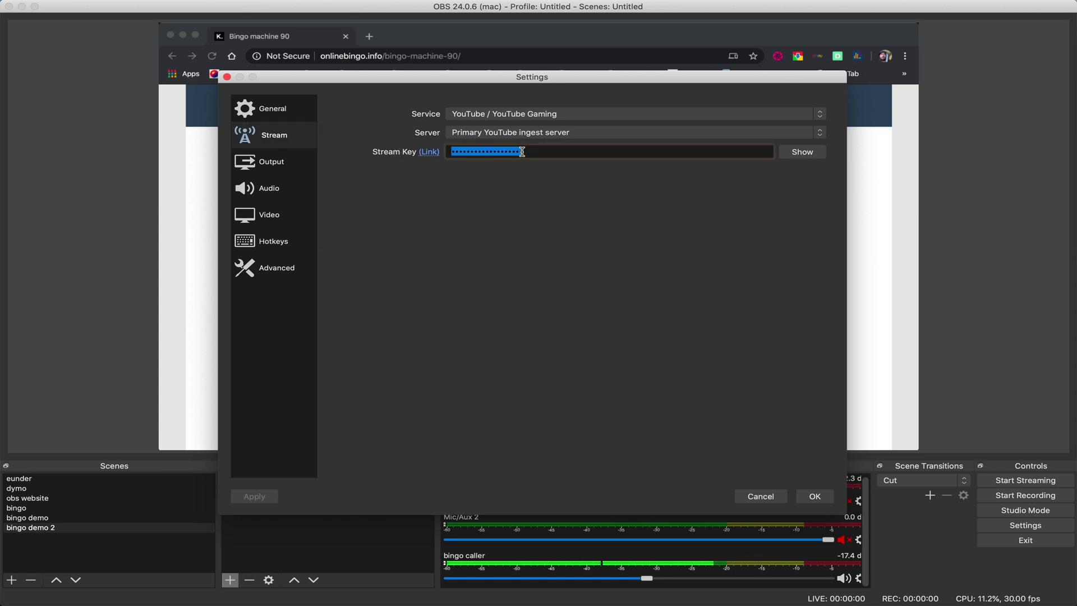
pyautogui.press('super+v')
pyautogui.click(796, 152)
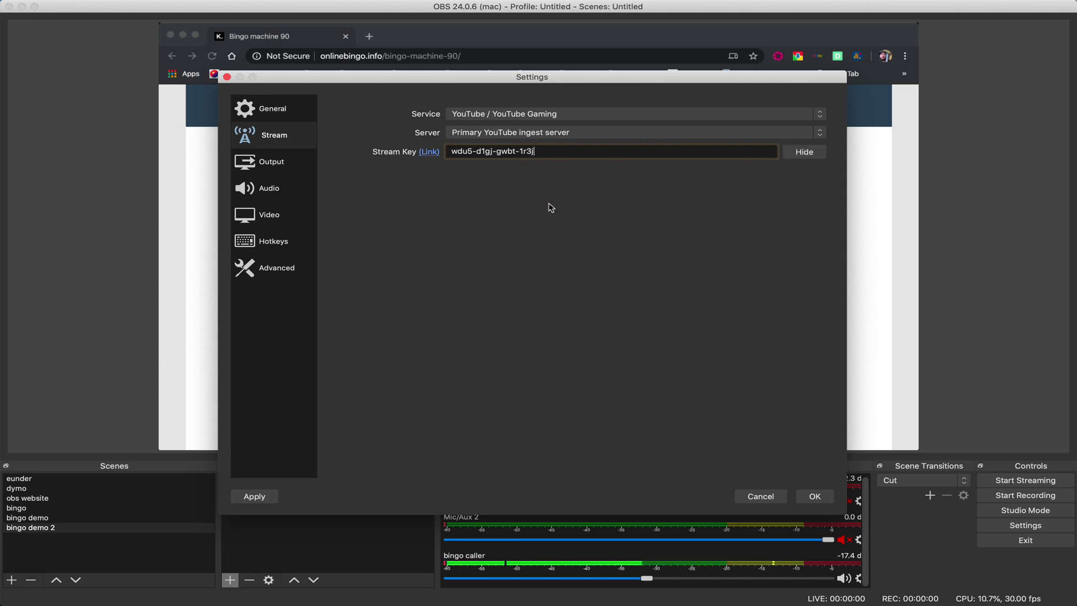
# Compare it with the revealed YouTube Studio key, then save the OBS stream settings
pyautogui.press('super+Tab')
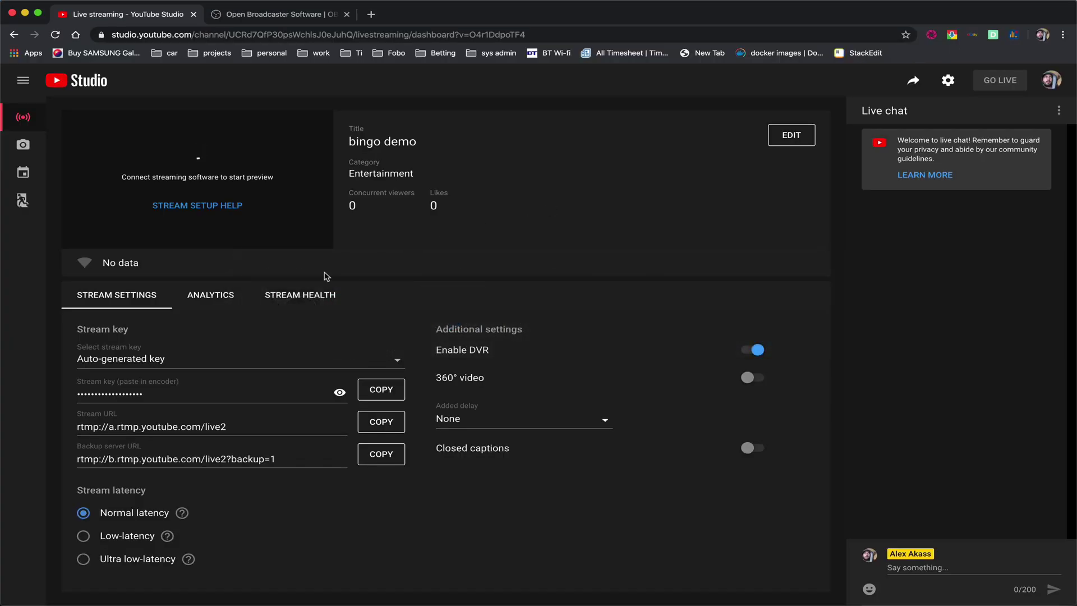
pyautogui.click(341, 393)
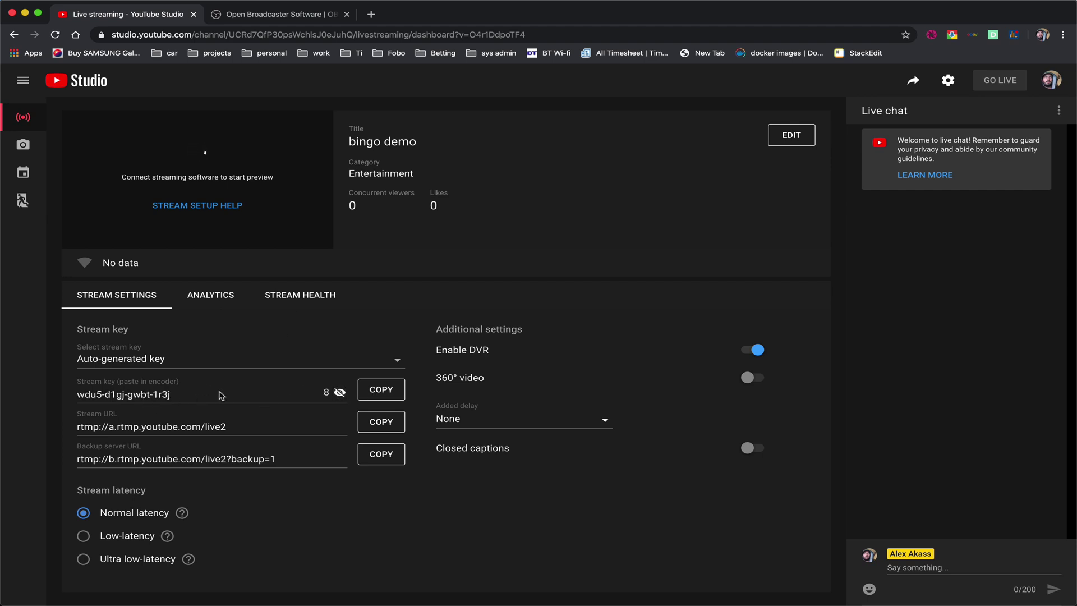
pyautogui.press('super+Tab')
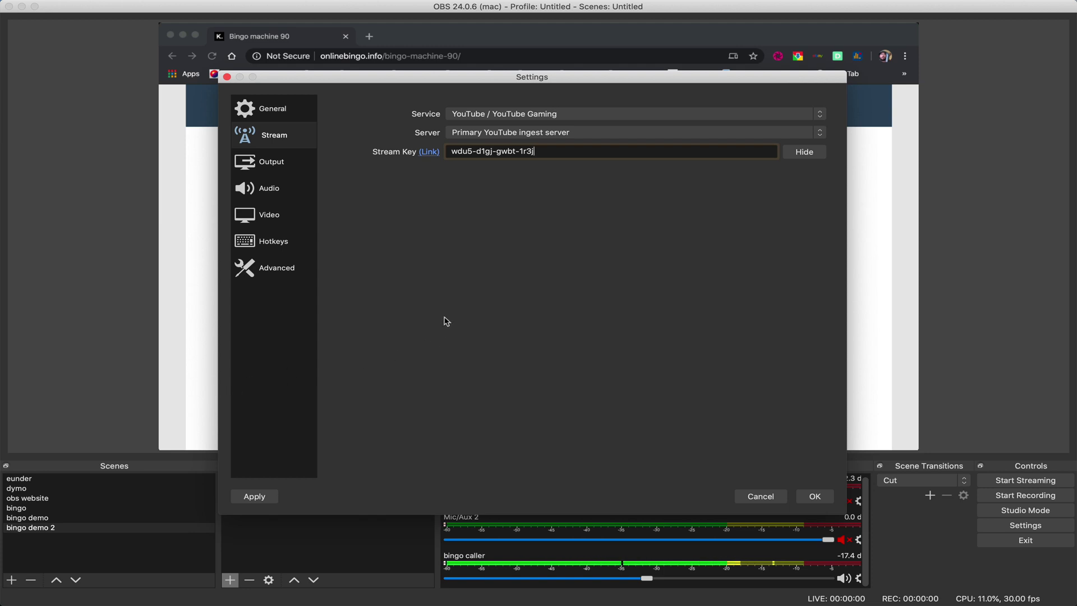
pyautogui.click(815, 497)
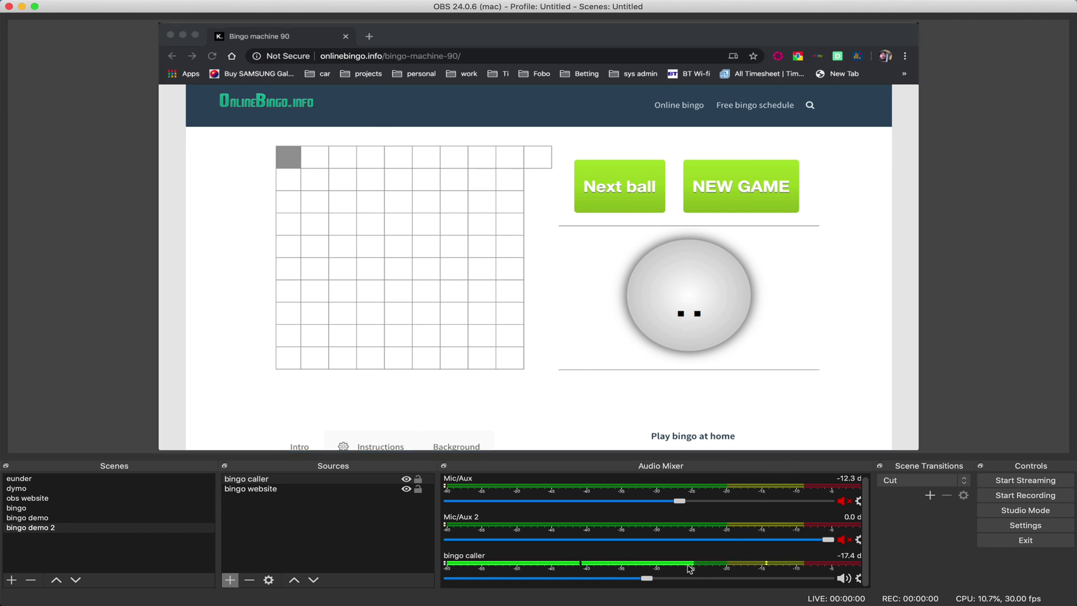
# Start streaming the bingo scene from OBS to YouTube
pyautogui.click(1012, 481)
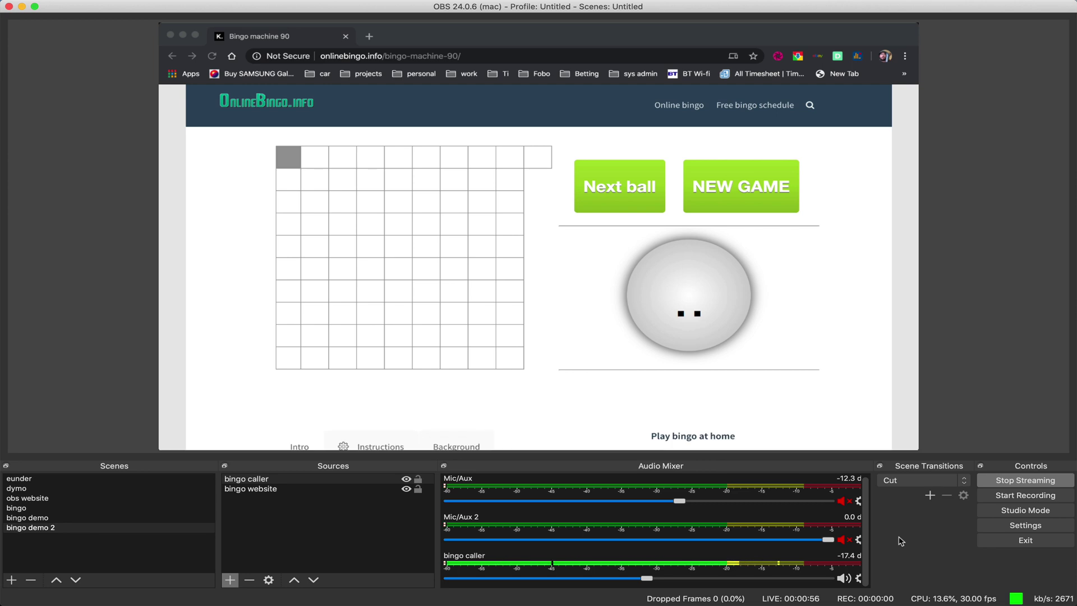
pyautogui.press('super+Tab')
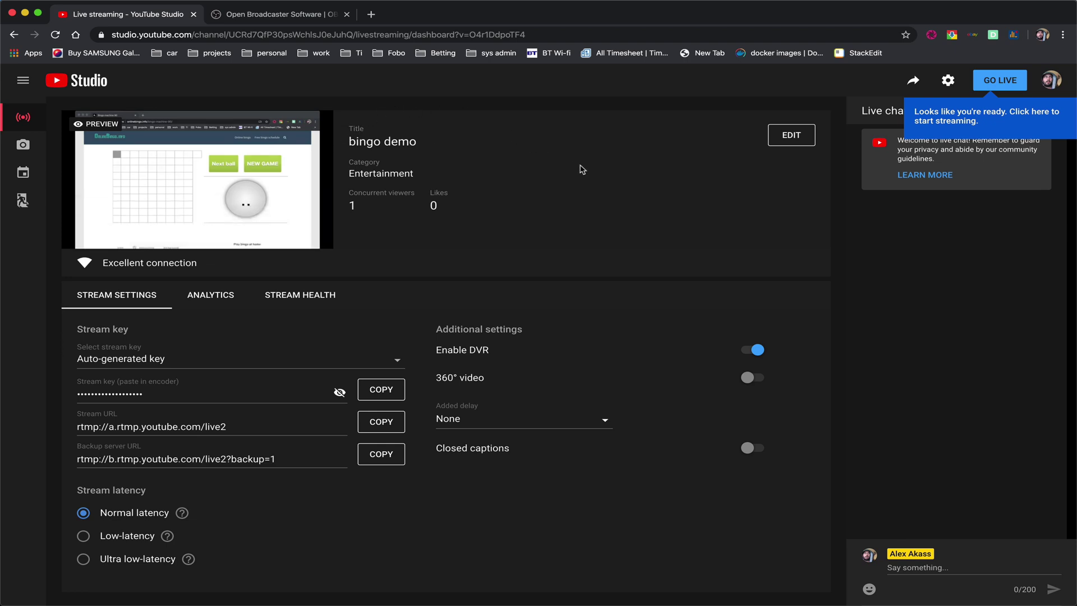
# Check the incoming bingo feed preview and excellent connection on the YouTube Studio dashboard
pyautogui.moveTo(184, 164)
pyautogui.moveTo(245, 158)
pyautogui.moveTo(279, 186)
# Take the 'bingo demo' broadcast live from the YouTube Studio dashboard
pyautogui.click(992, 81)
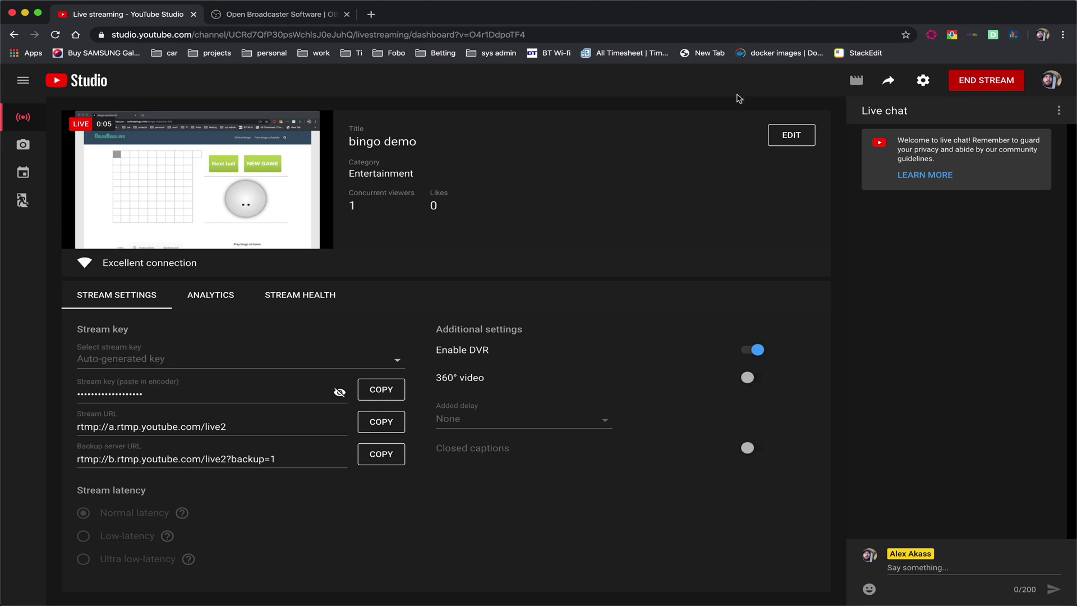
pyautogui.moveTo(140, 178)
pyautogui.click(206, 297)
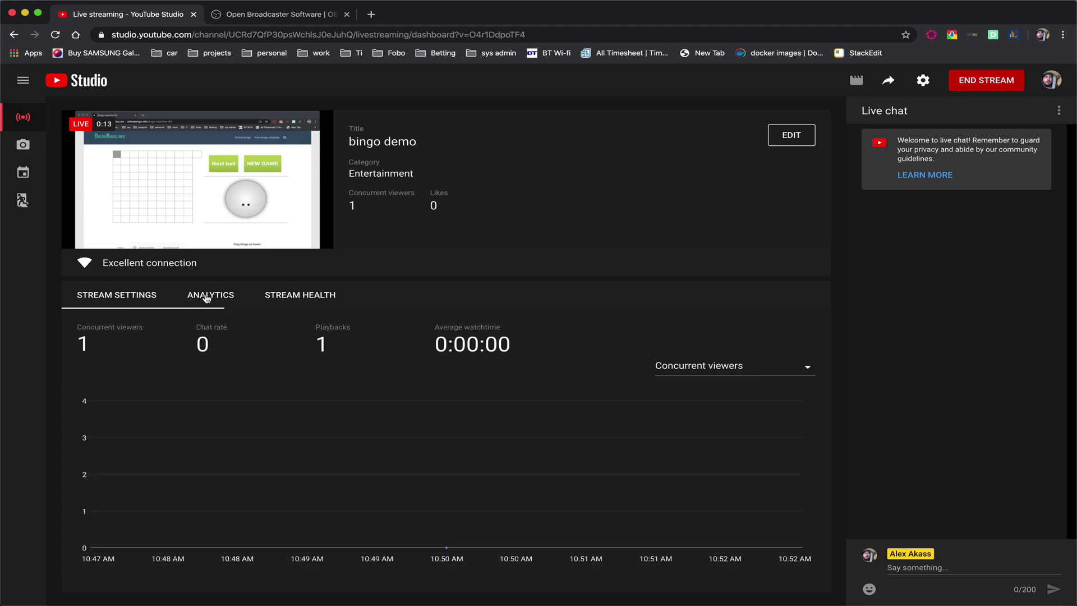
pyautogui.click(291, 295)
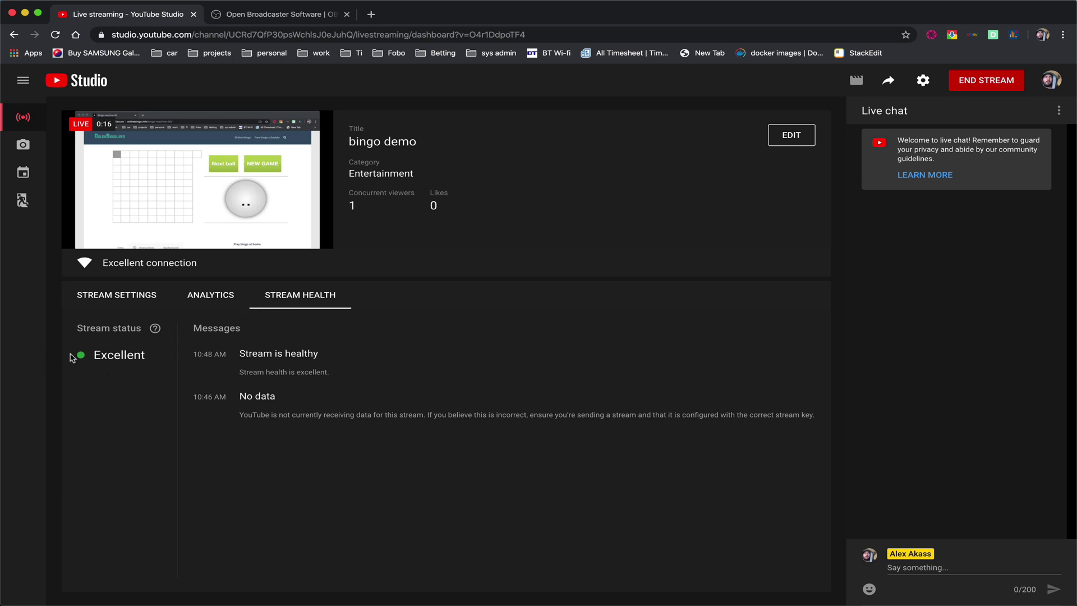
pyautogui.click(106, 302)
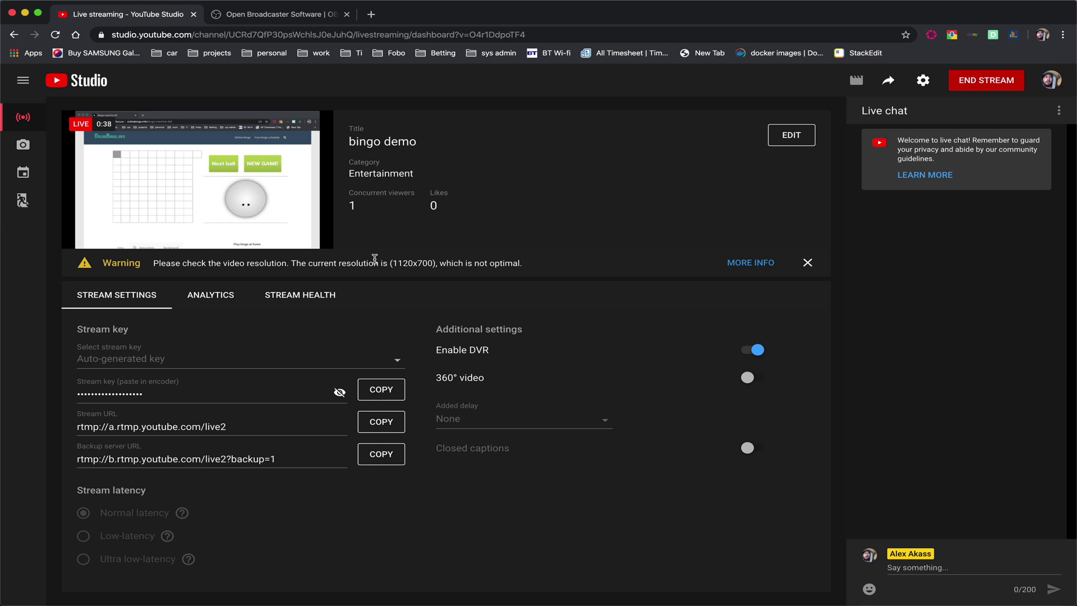
# End the 'bingo demo' live stream, confirm, and dismiss the Stream Finished summary
pyautogui.click(982, 82)
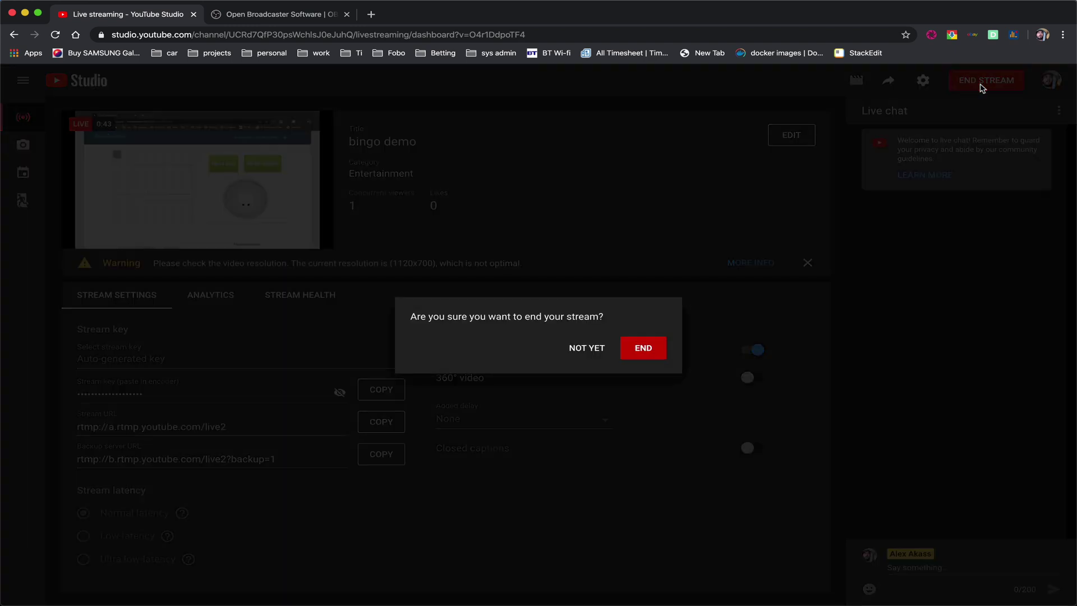
pyautogui.click(644, 349)
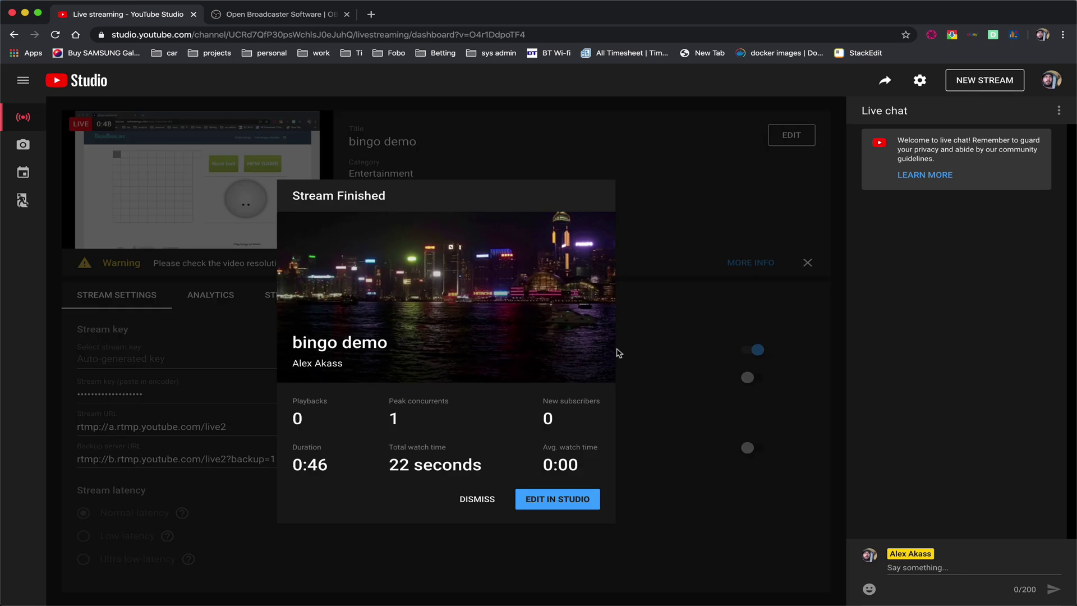
pyautogui.click(477, 500)
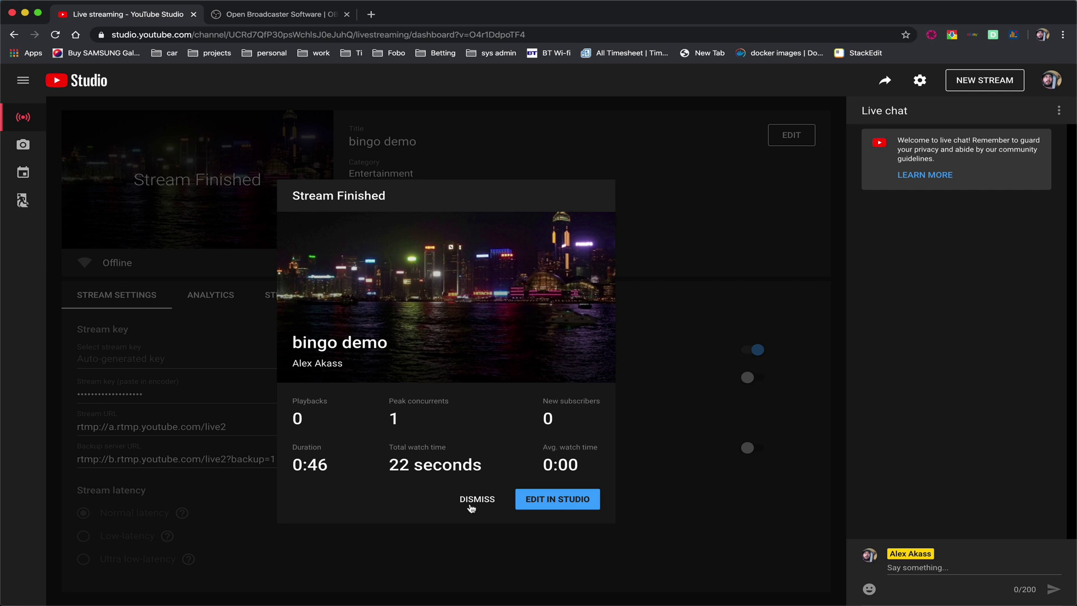
pyautogui.click(479, 501)
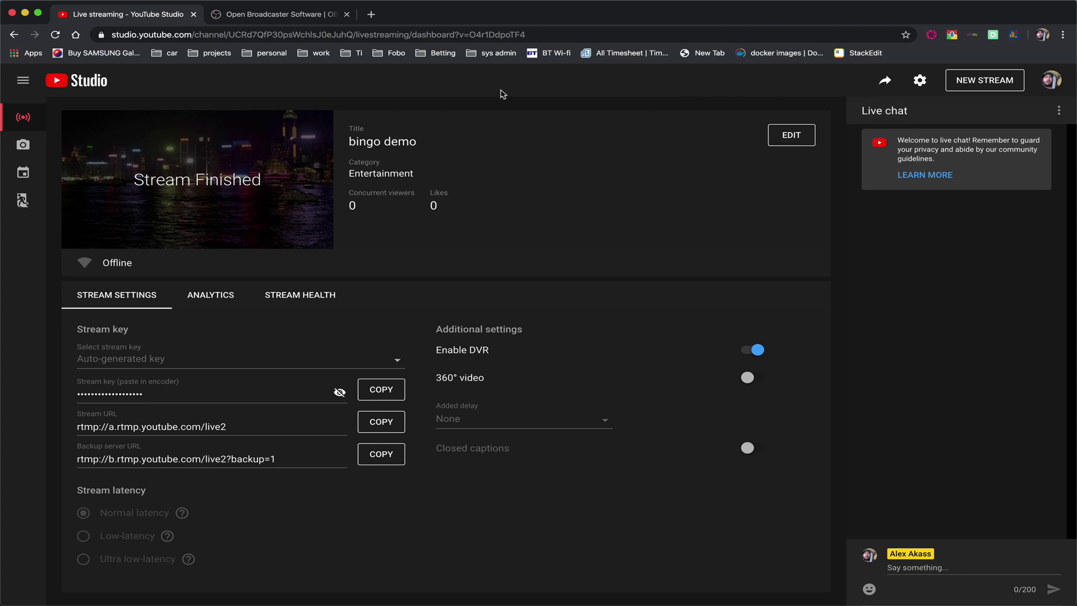
pyautogui.moveTo(808, 3)
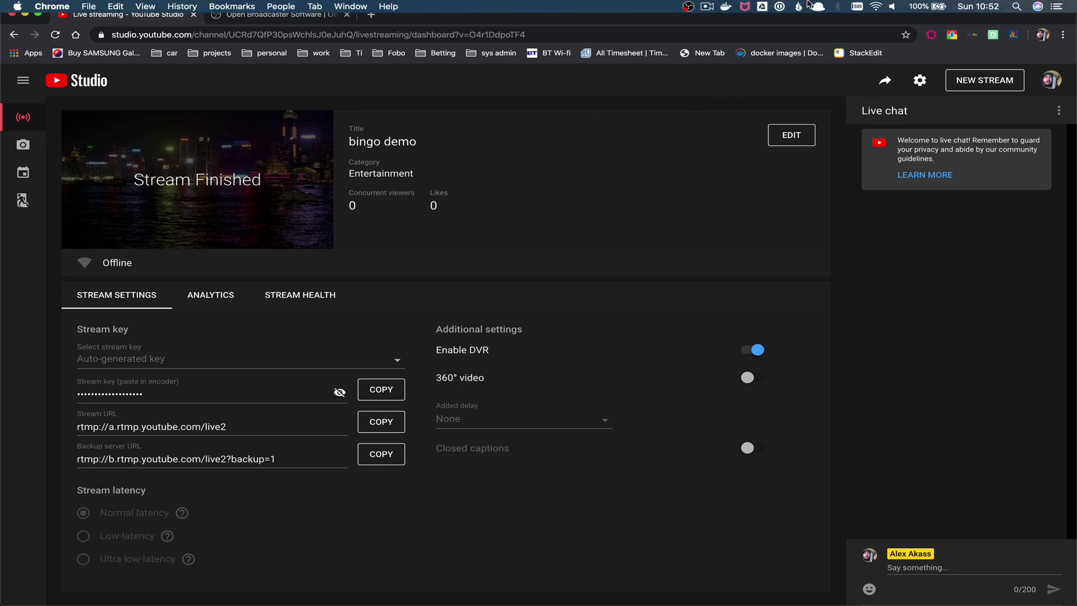